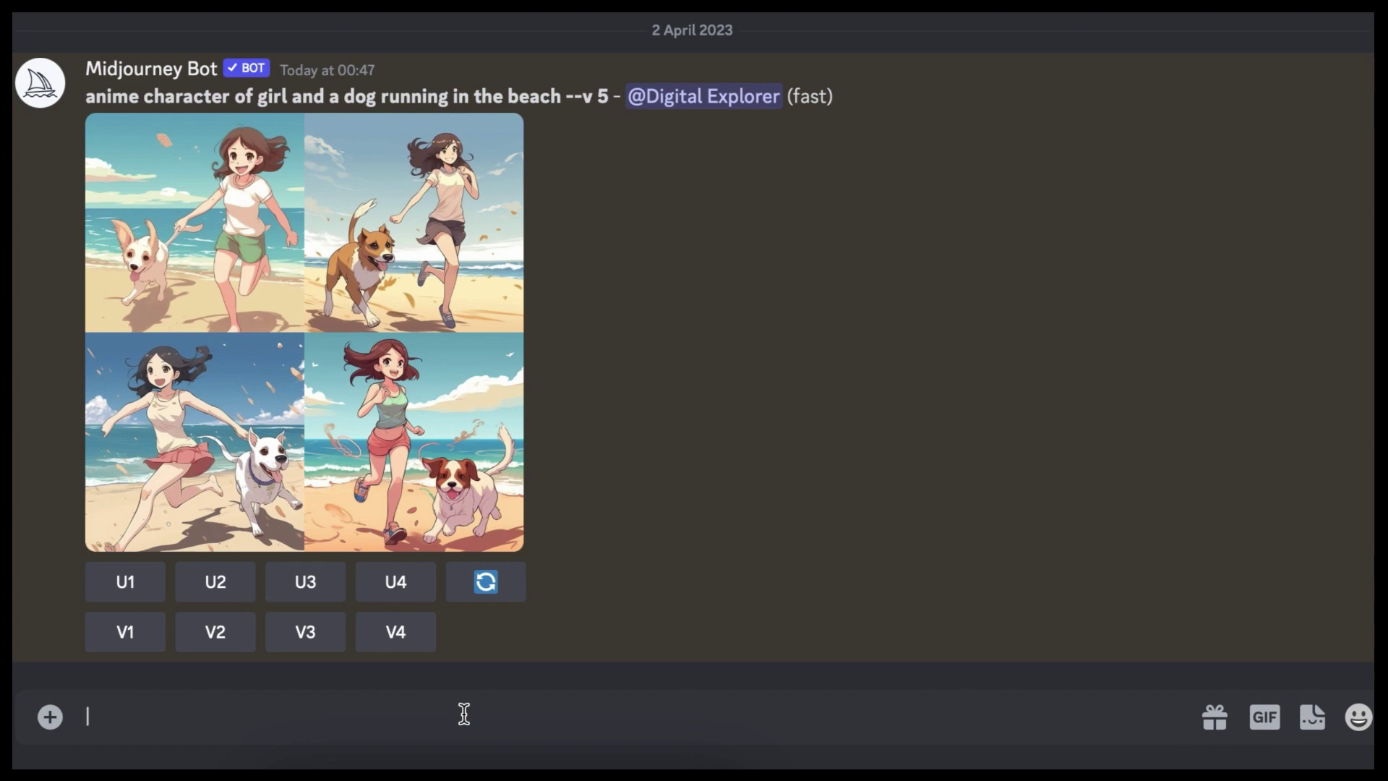
# Send /imagine with the prompt 'cartoon character of a dog and cat playing together', submitting it twice.
pyautogui.write('/ima')
pyautogui.press('Tab')
pyautogui.write('cartoon character of a dog and cat playi')
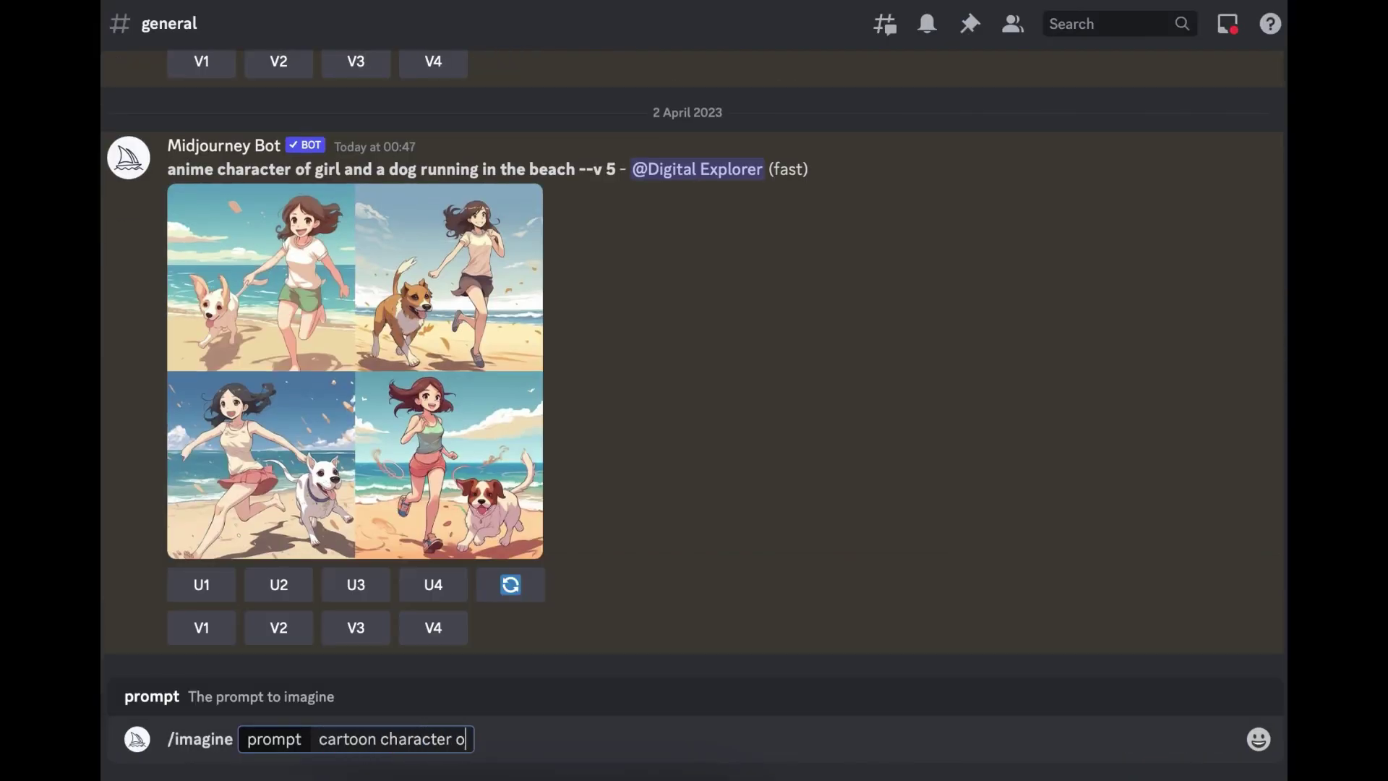
pyautogui.write('ng together')
pyautogui.press('Return')
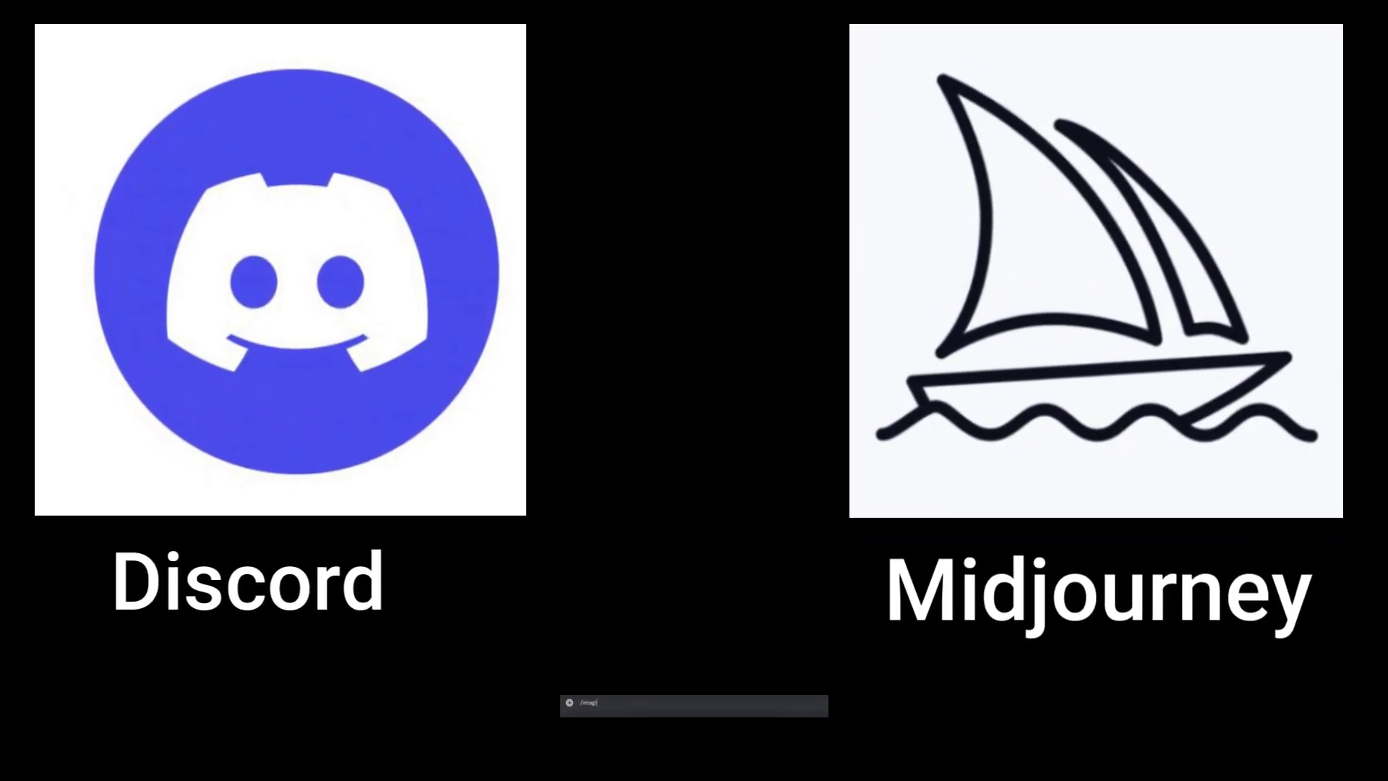
pyautogui.write('cartoon c')
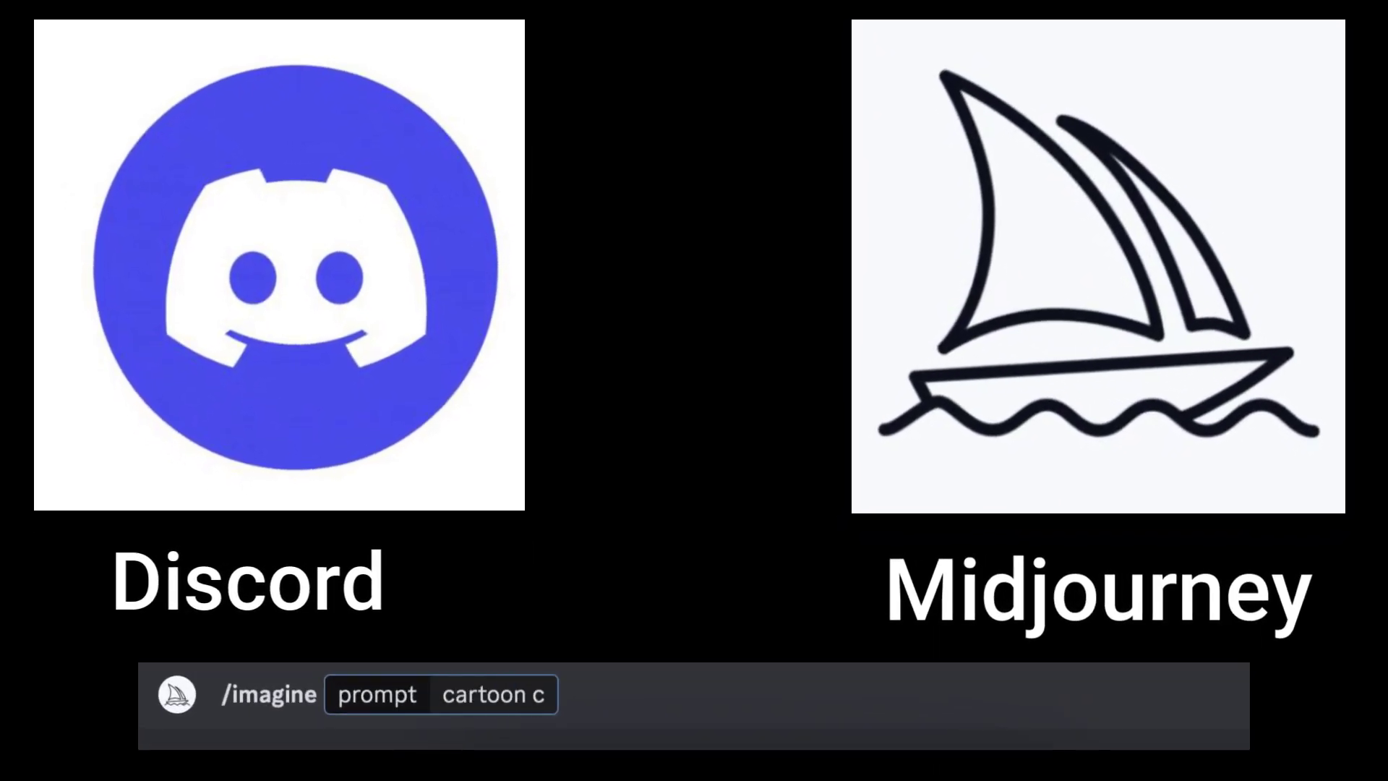
pyautogui.write('haracter of a dog and ')
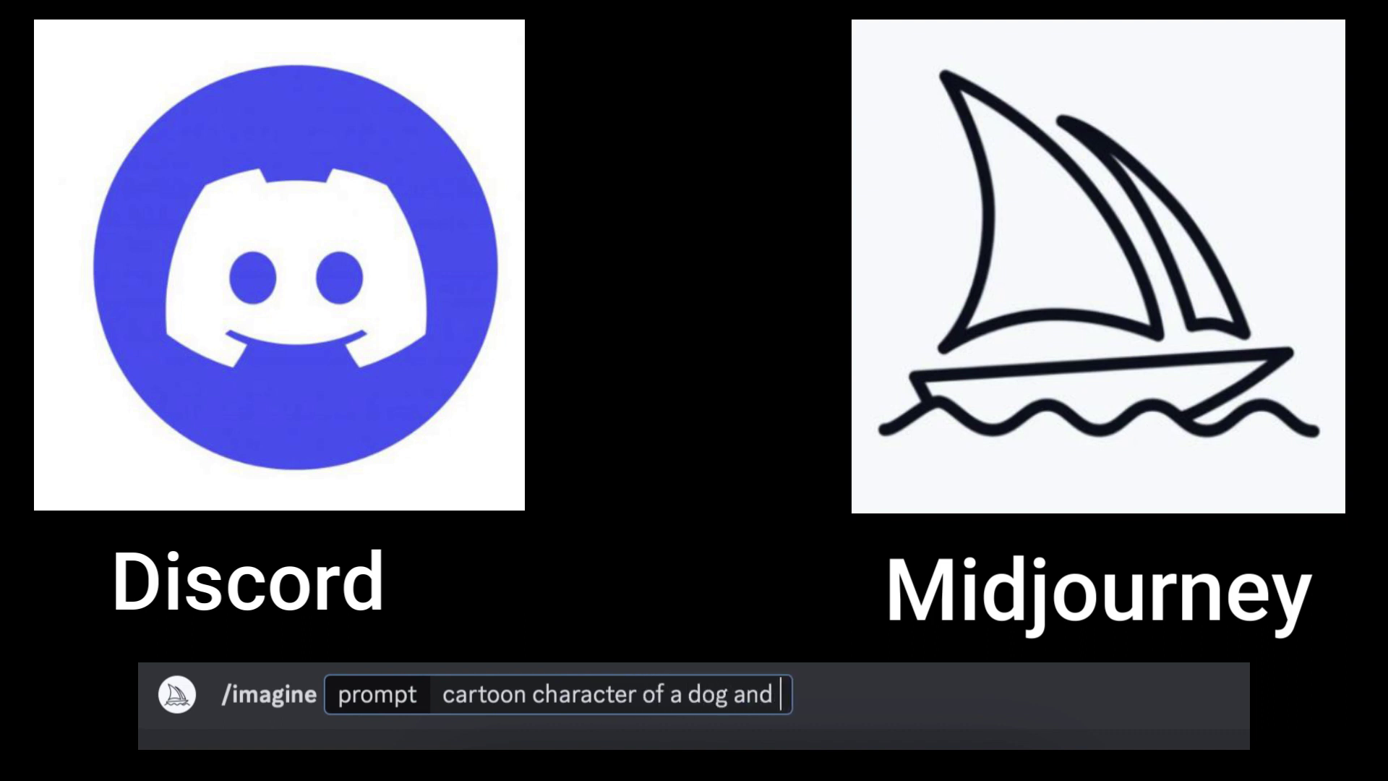
pyautogui.write('cat playing together')
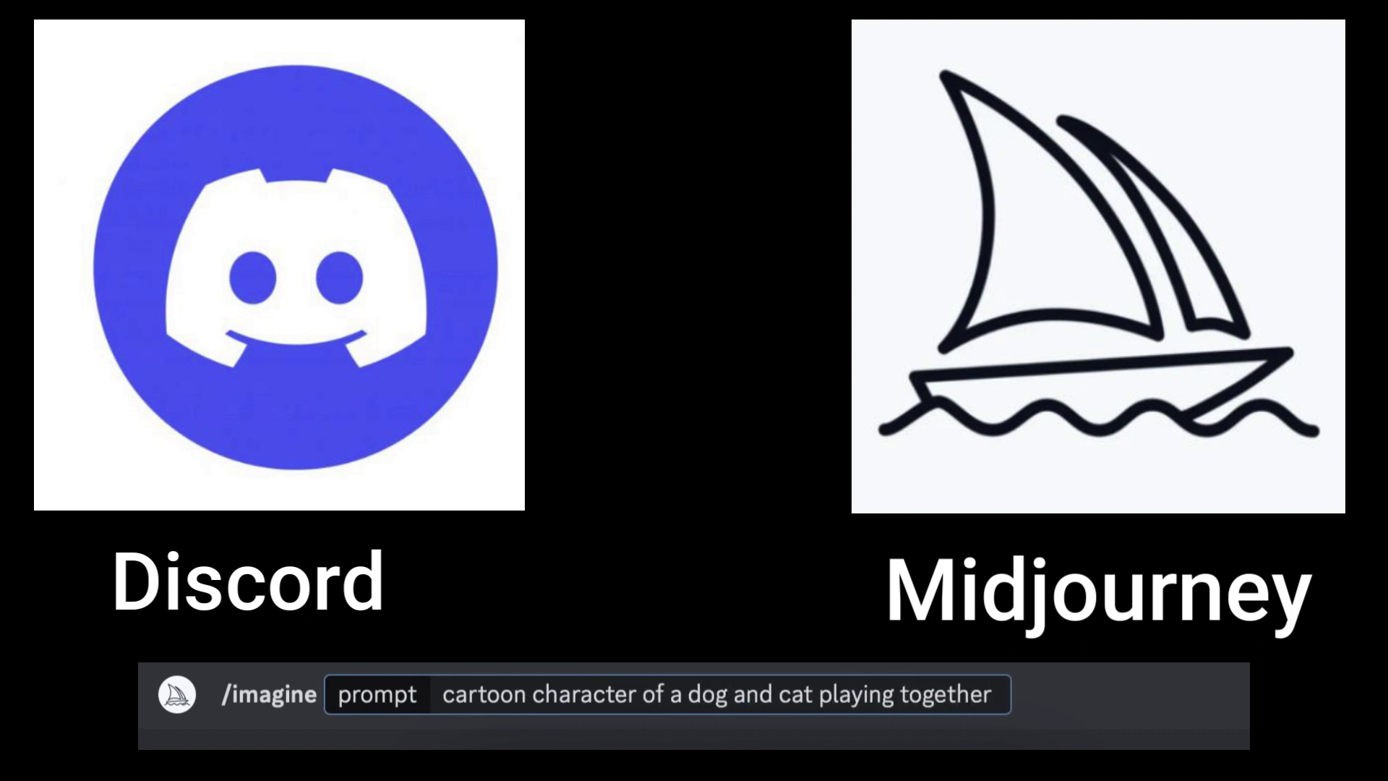
pyautogui.press('Return')
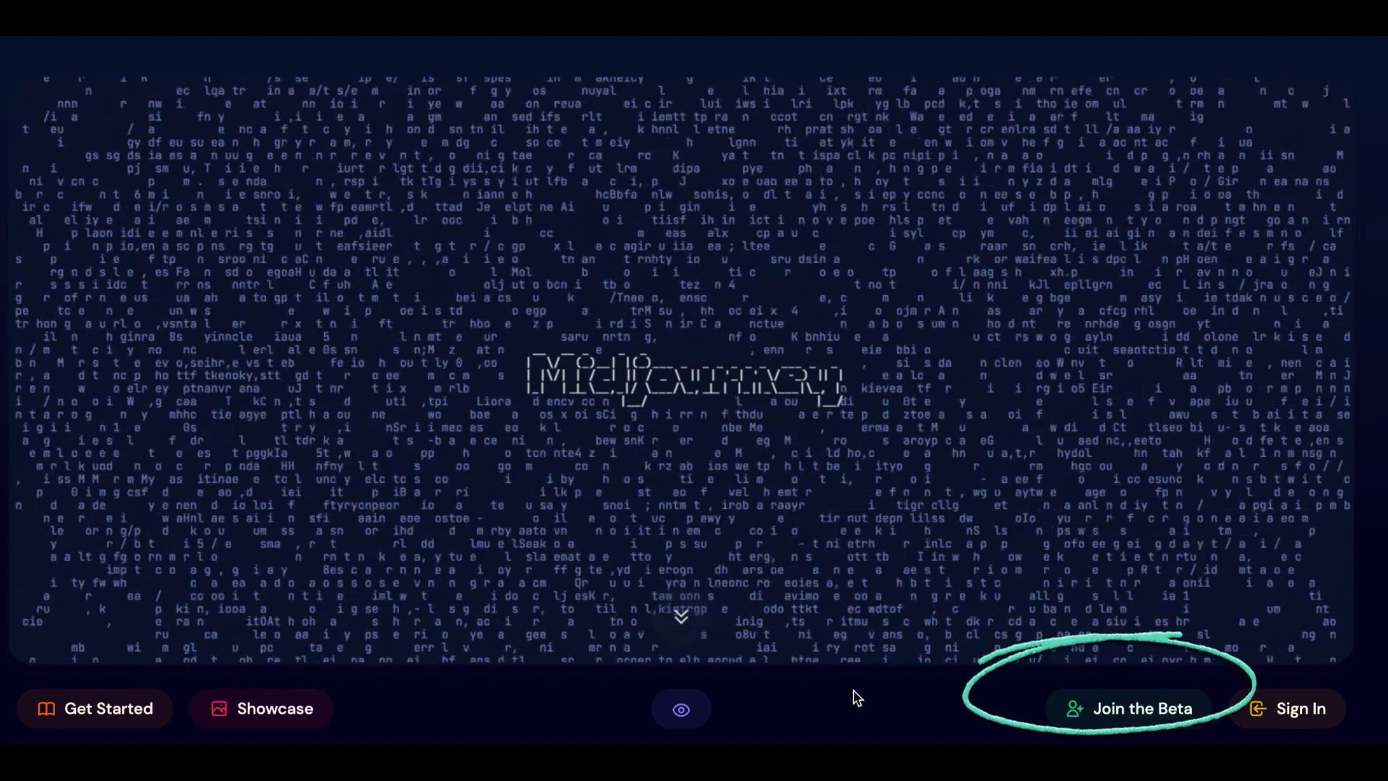
# Sign up with a username, accept the Terms of Service, continue and pass the captcha.
pyautogui.write('De')
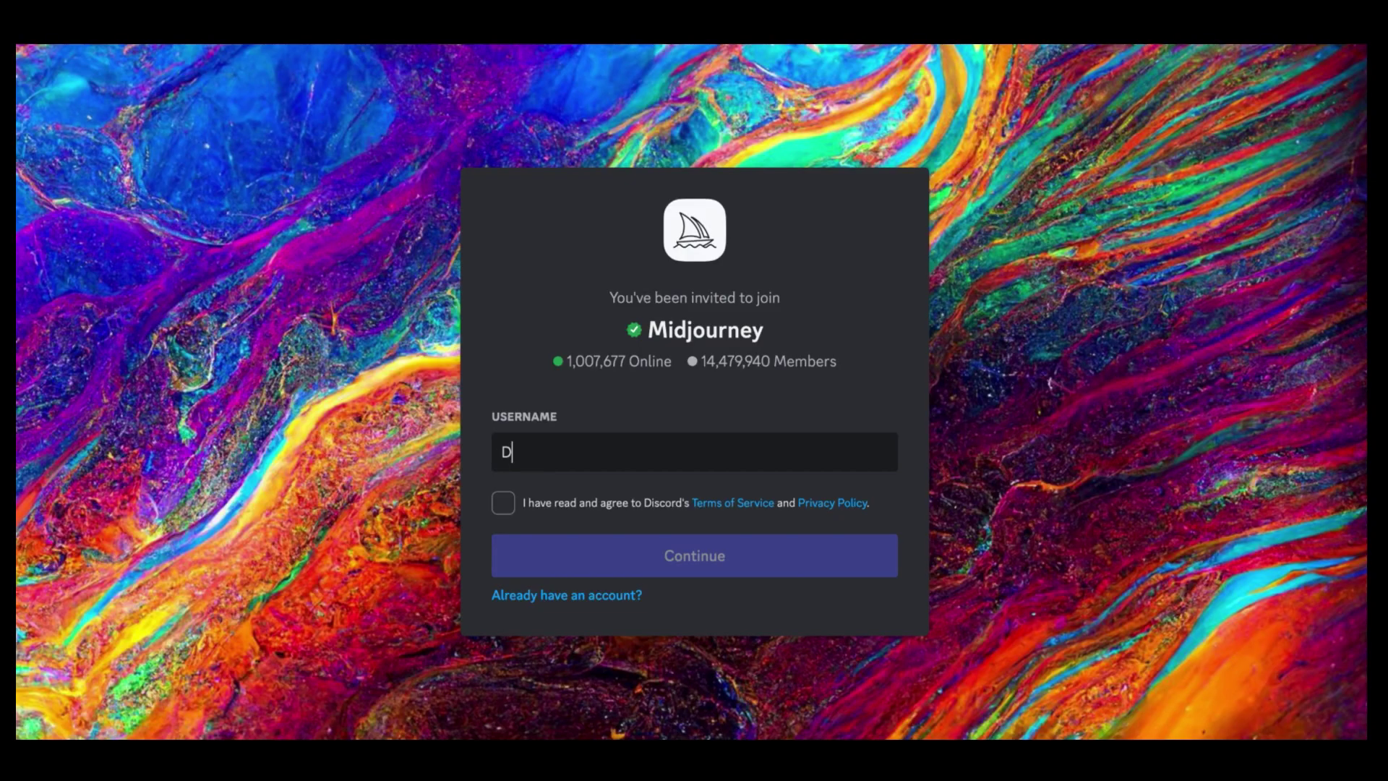
pyautogui.write('mo account')
pyautogui.click(508, 507)
pyautogui.click(560, 566)
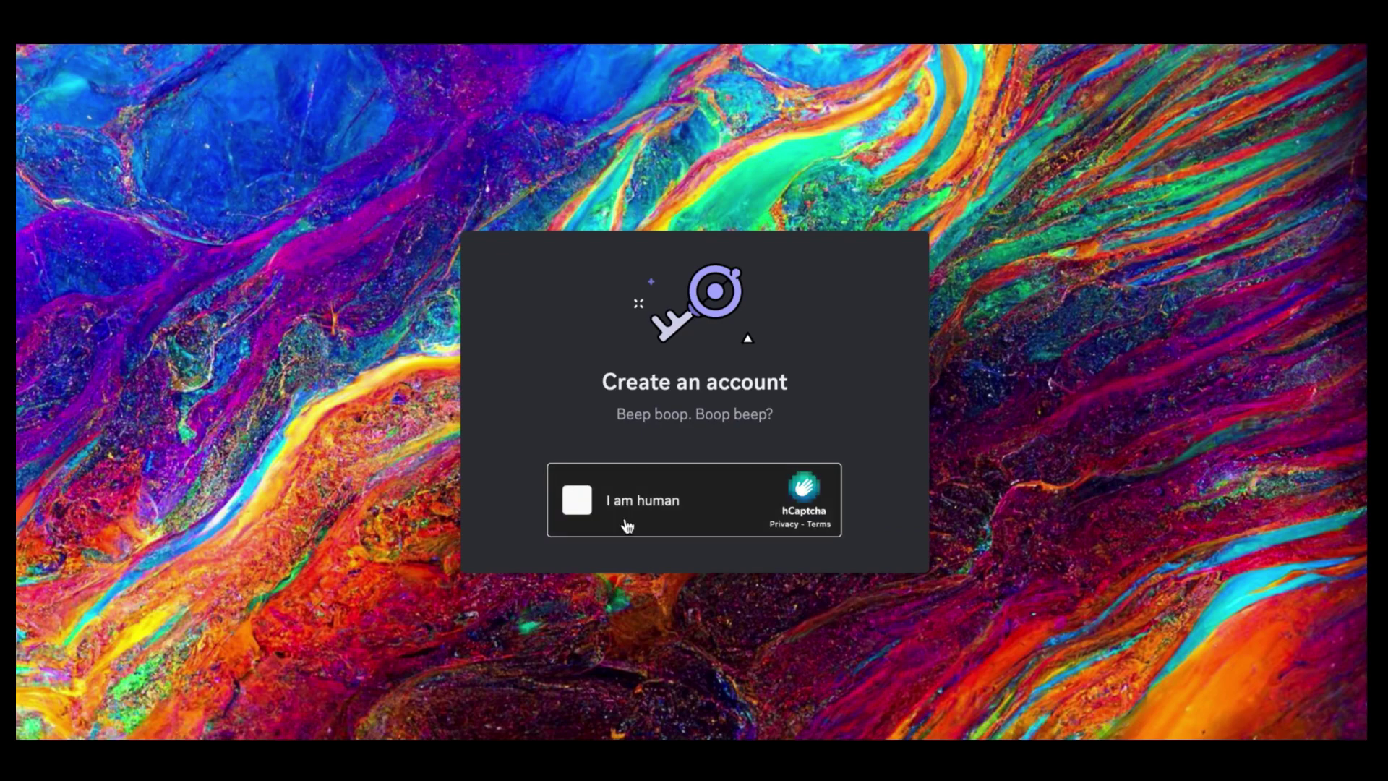
pyautogui.click(622, 523)
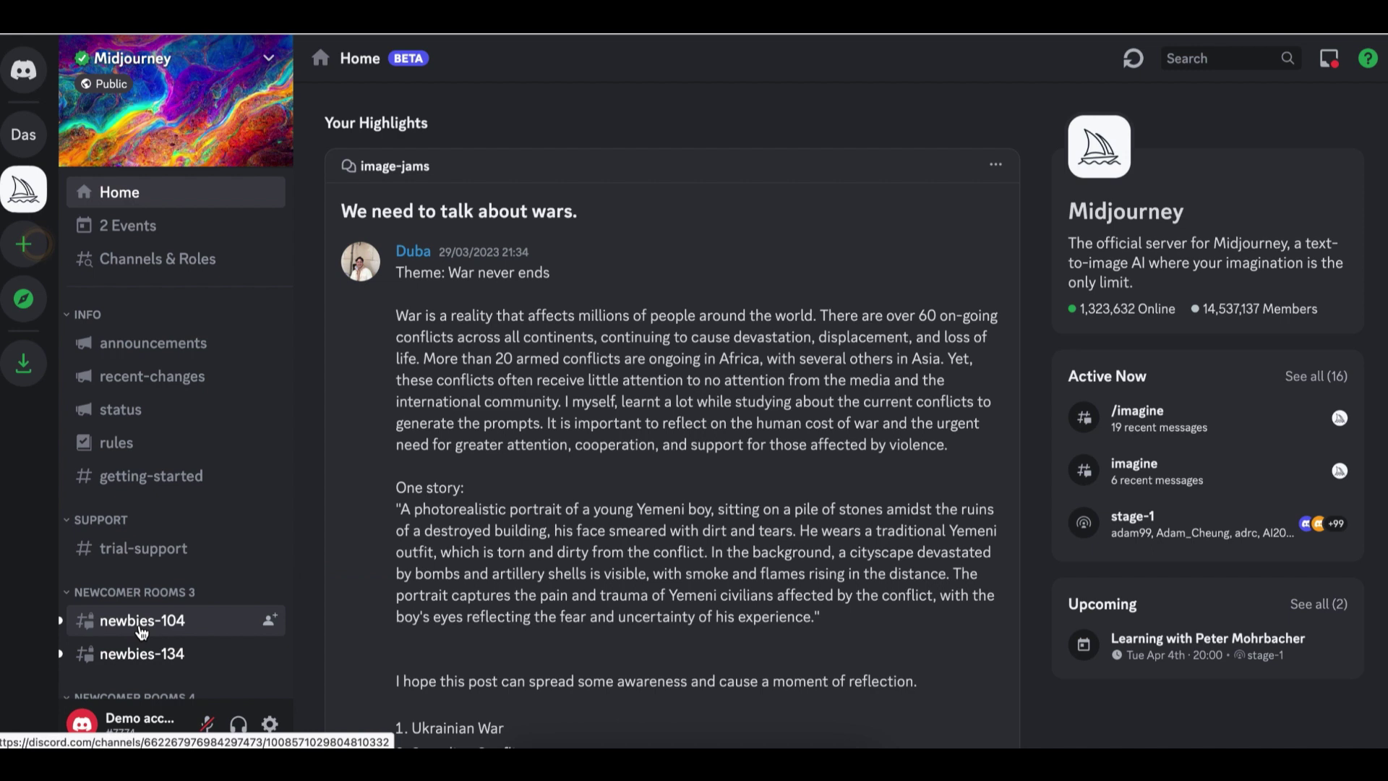
# In #newbies-104, submit /imagine 'beautiful lady with curly hair sitting on a bench'.
pyautogui.click(141, 631)
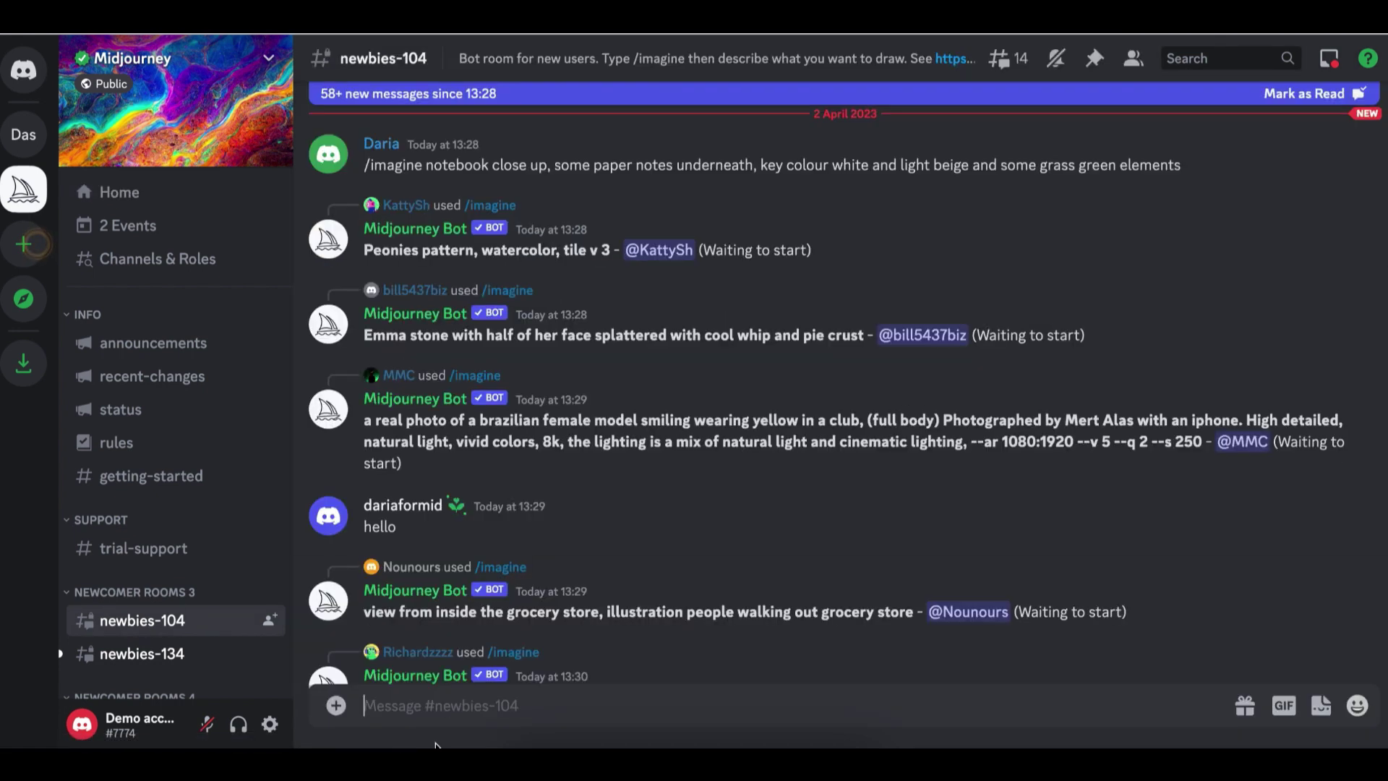
pyautogui.write('/')
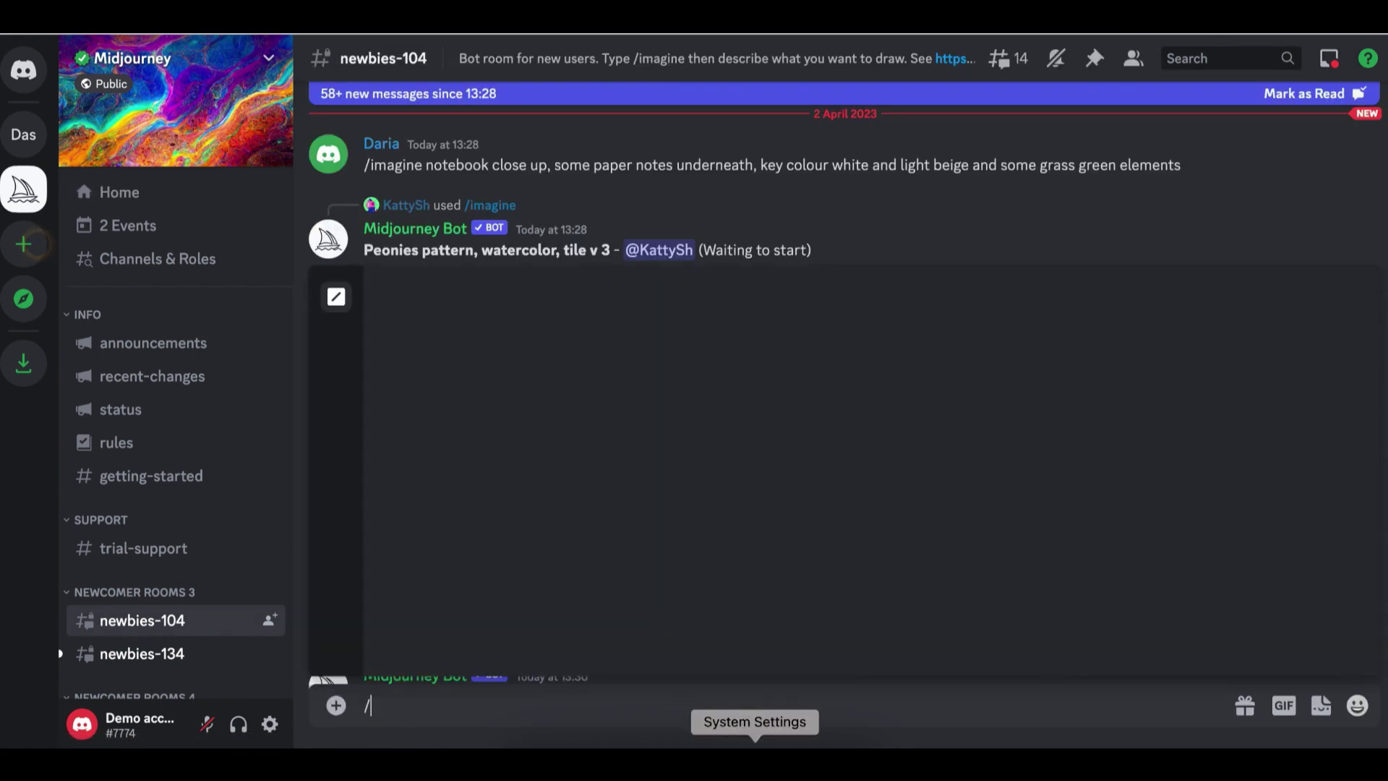
pyautogui.write('imagin')
pyautogui.press('Tab')
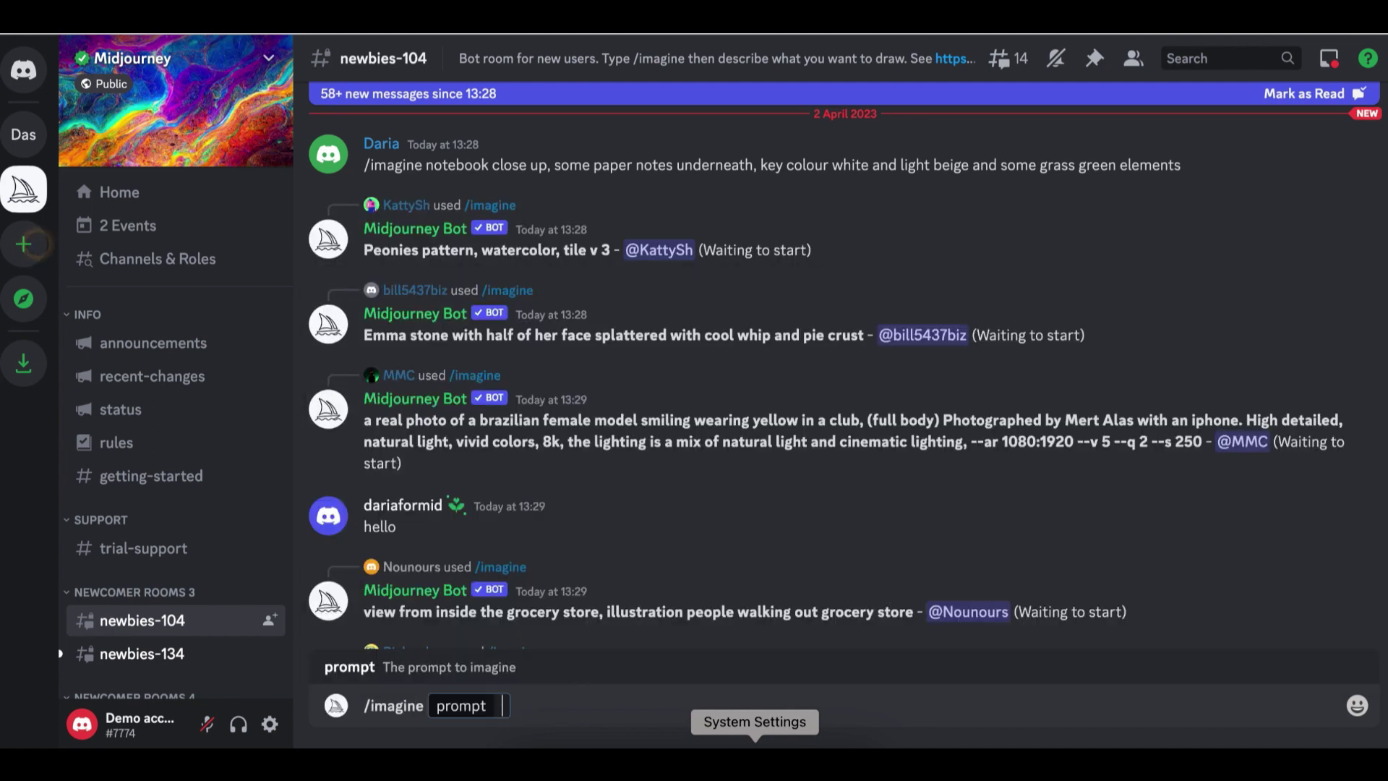
pyautogui.write('beautiful lady with curly hair sitting on a bench')
pyautogui.press('Return')
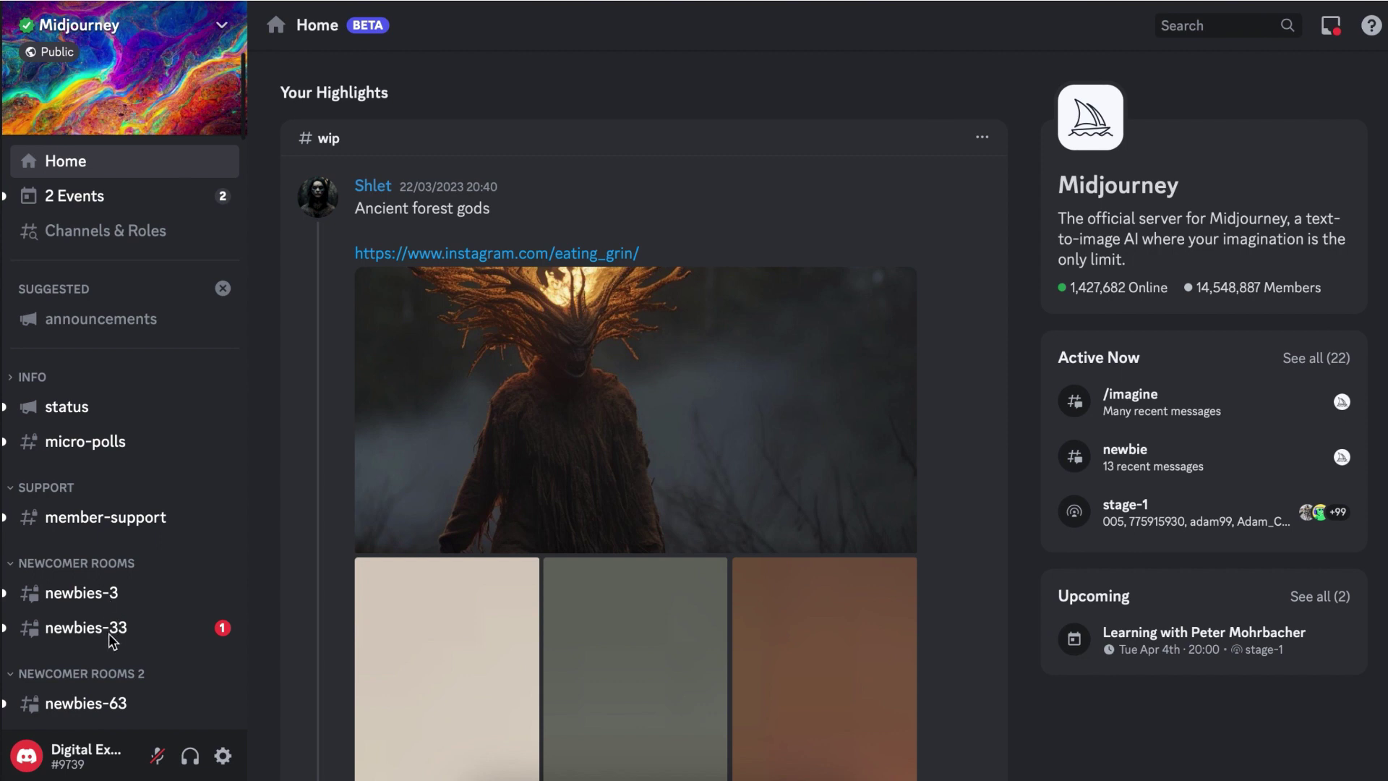
# Open #newbies-63 and scroll through the bot's posted images.
pyautogui.click(90, 704)
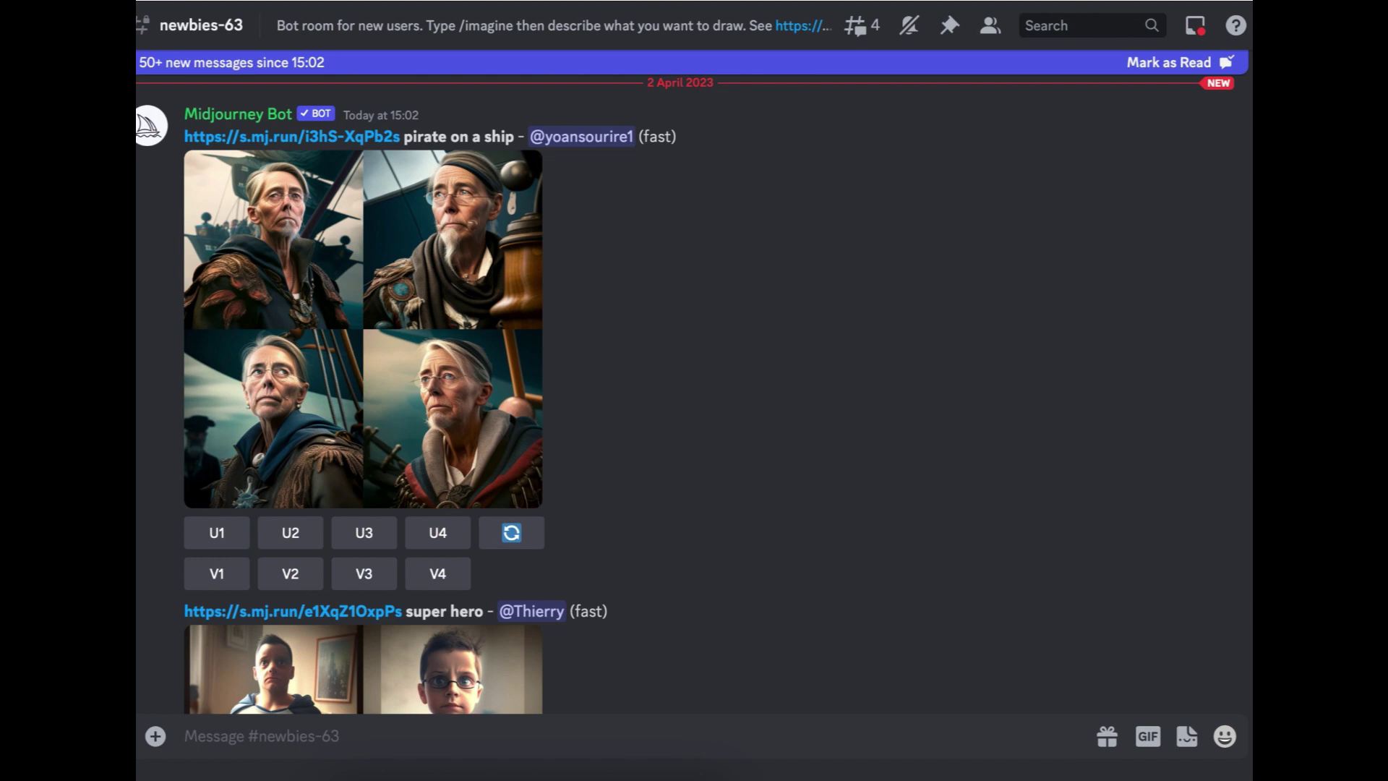
pyautogui.scroll(-20, 684, 396)
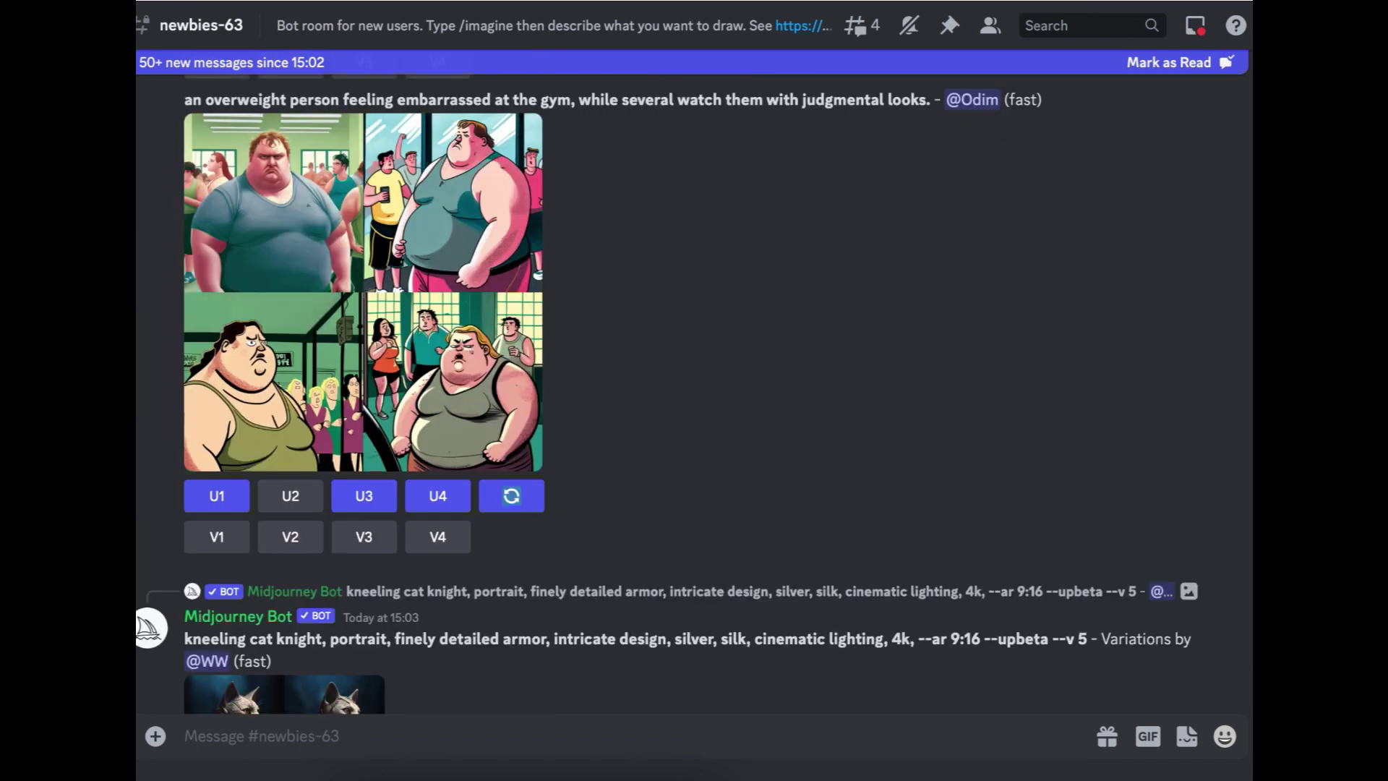
pyautogui.scroll(-10, 685, 396)
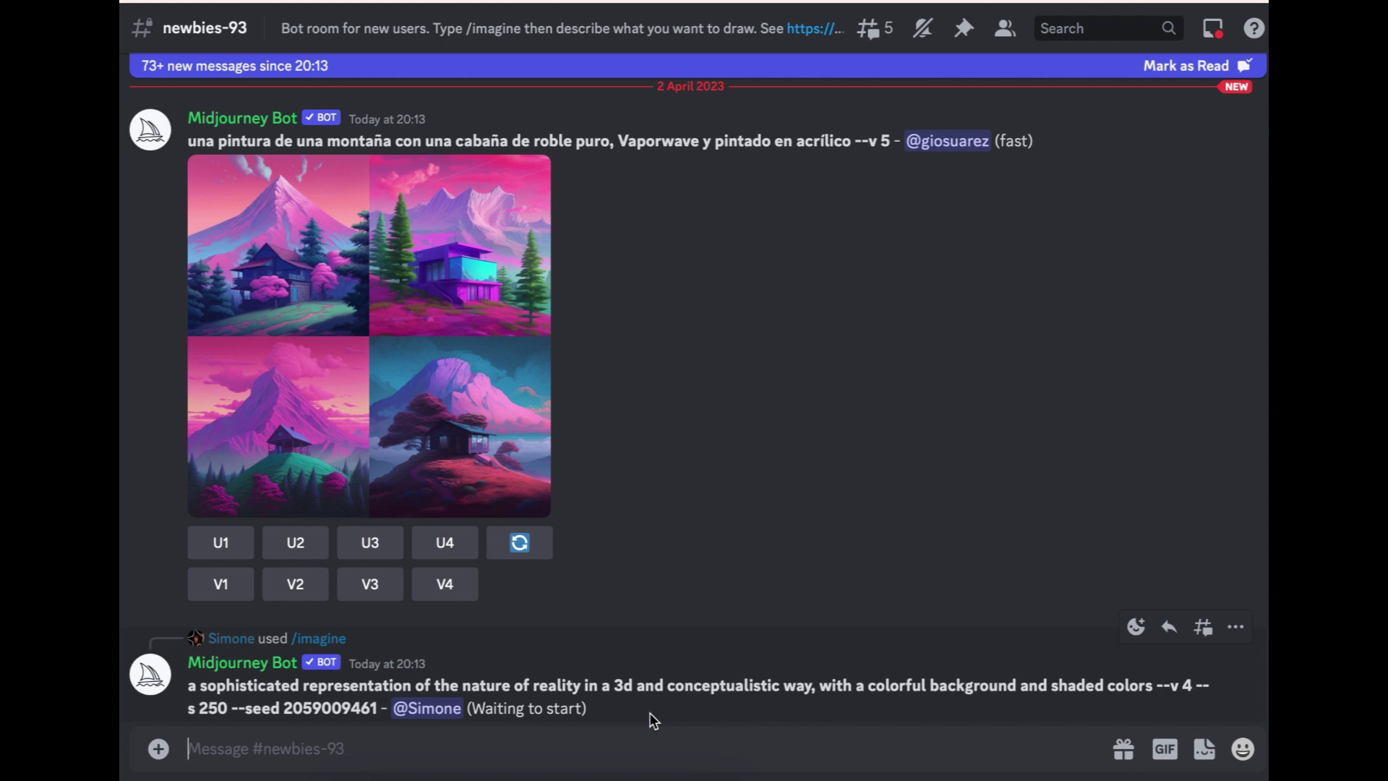
# Jump from the Inbox Mentions list to the 16:58 curly-haired lady image grid.
pyautogui.click(1219, 36)
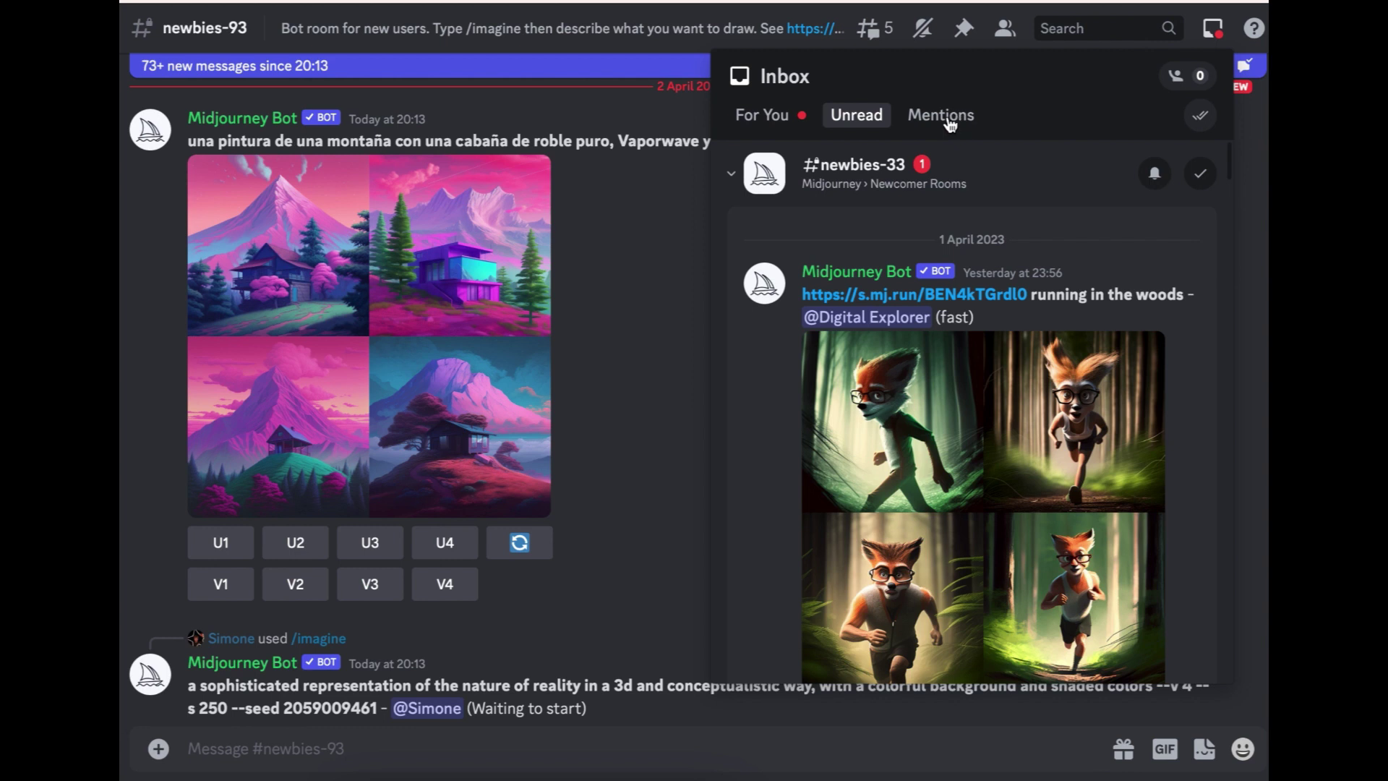
pyautogui.click(942, 119)
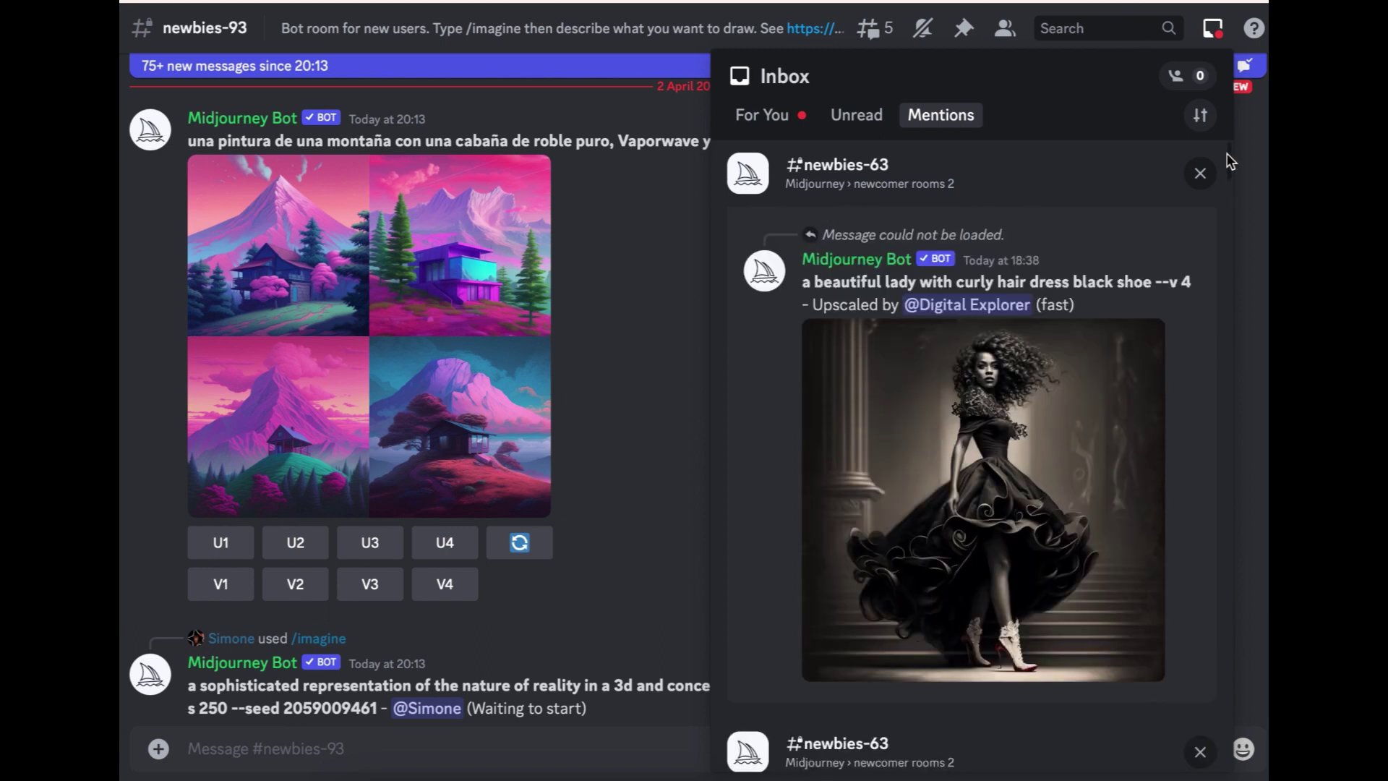
pyautogui.moveTo(1226, 167); pyautogui.dragTo(1231, 389)
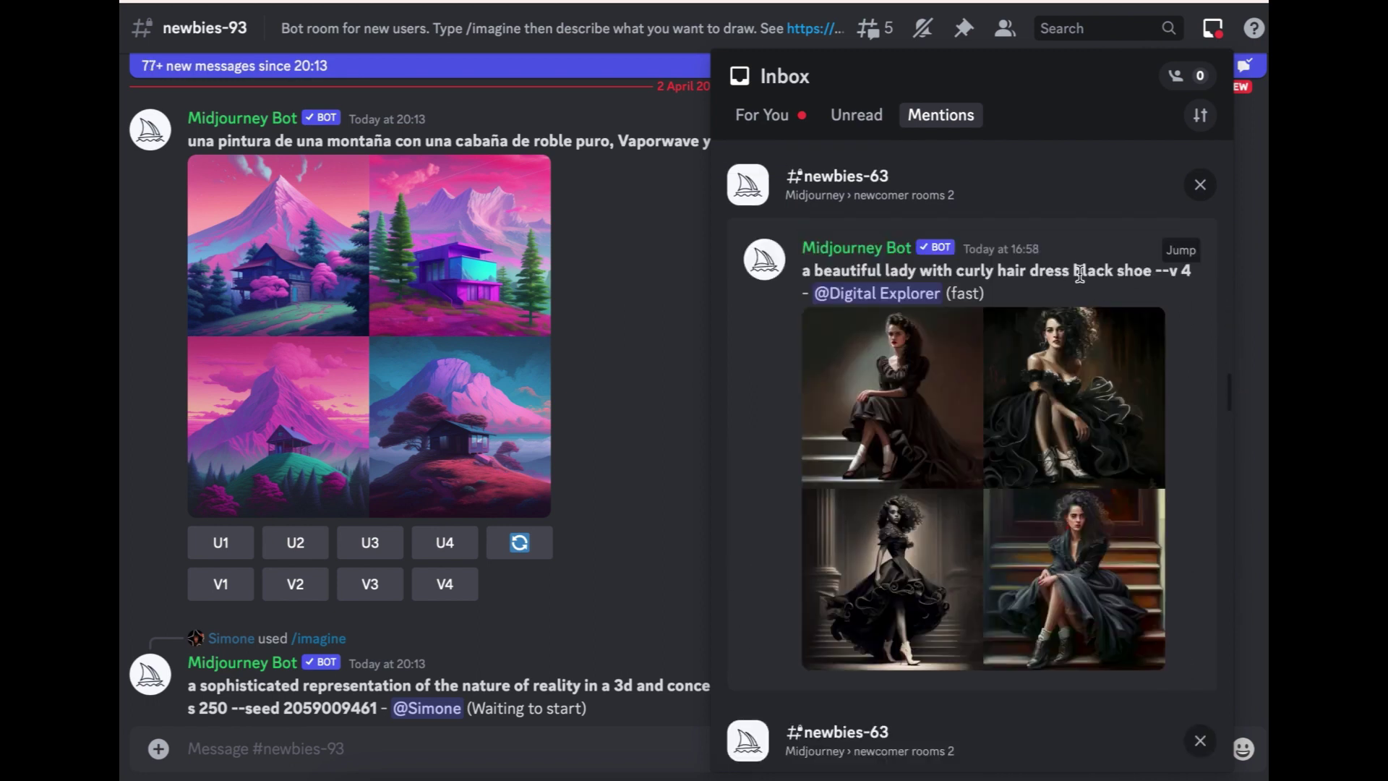
pyautogui.click(1183, 251)
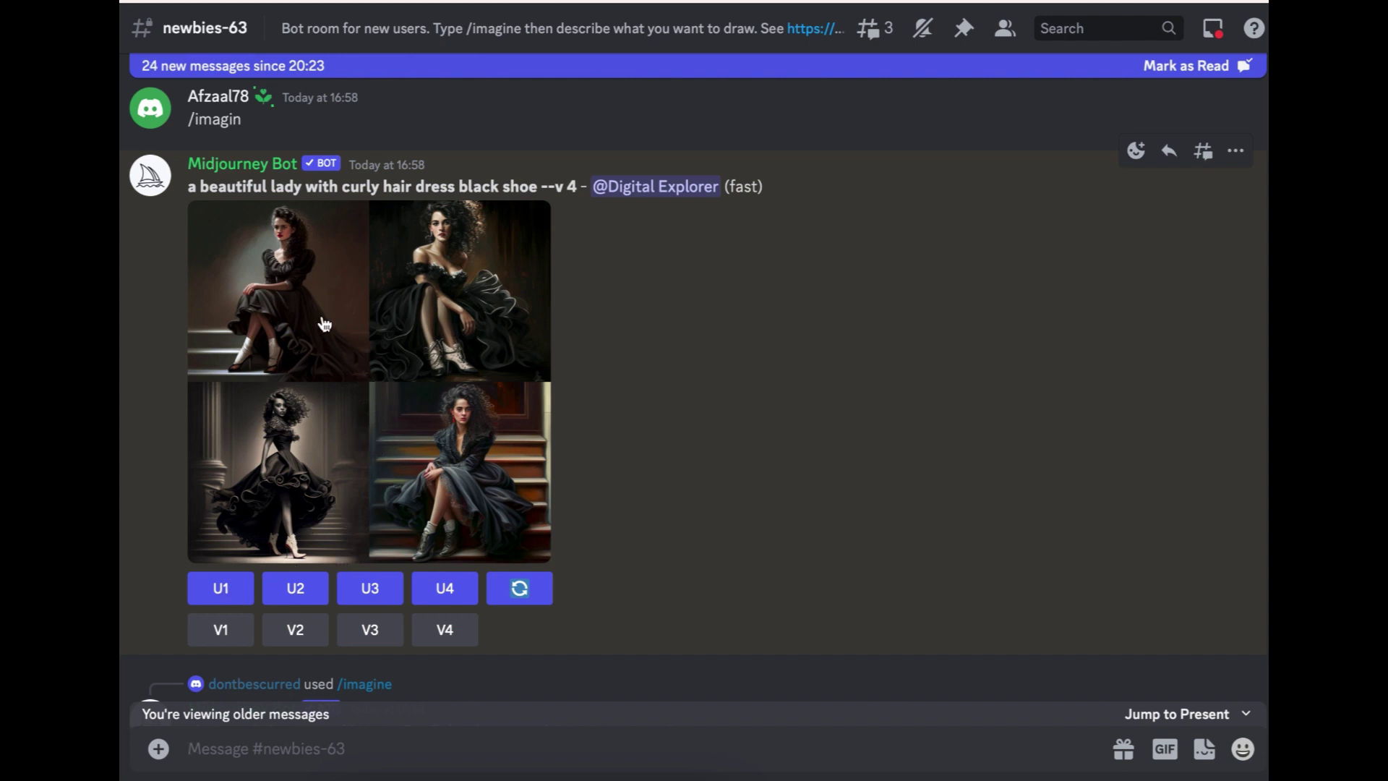
# Upscale the lady grid's U1 and U2 images and scroll to the upscaled result.
pyautogui.click(222, 600)
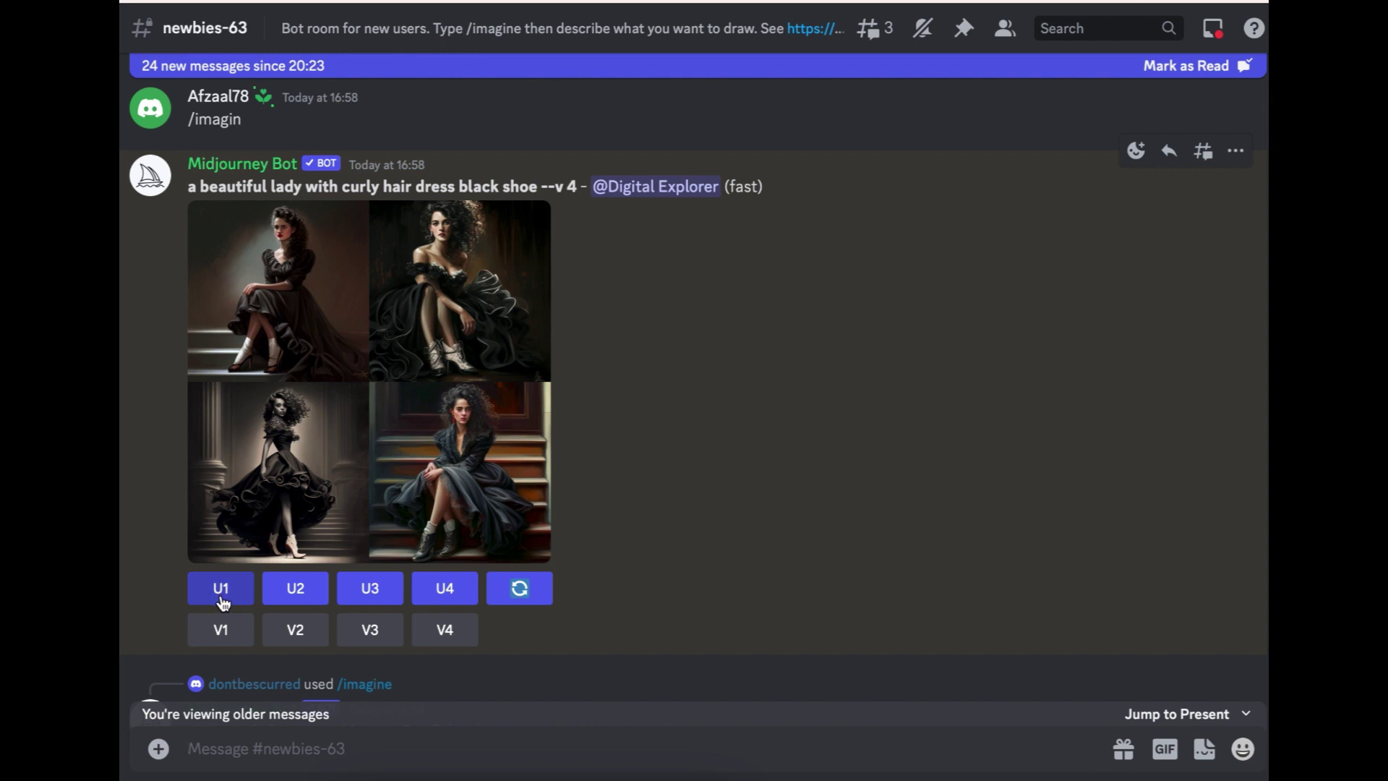
pyautogui.click(301, 595)
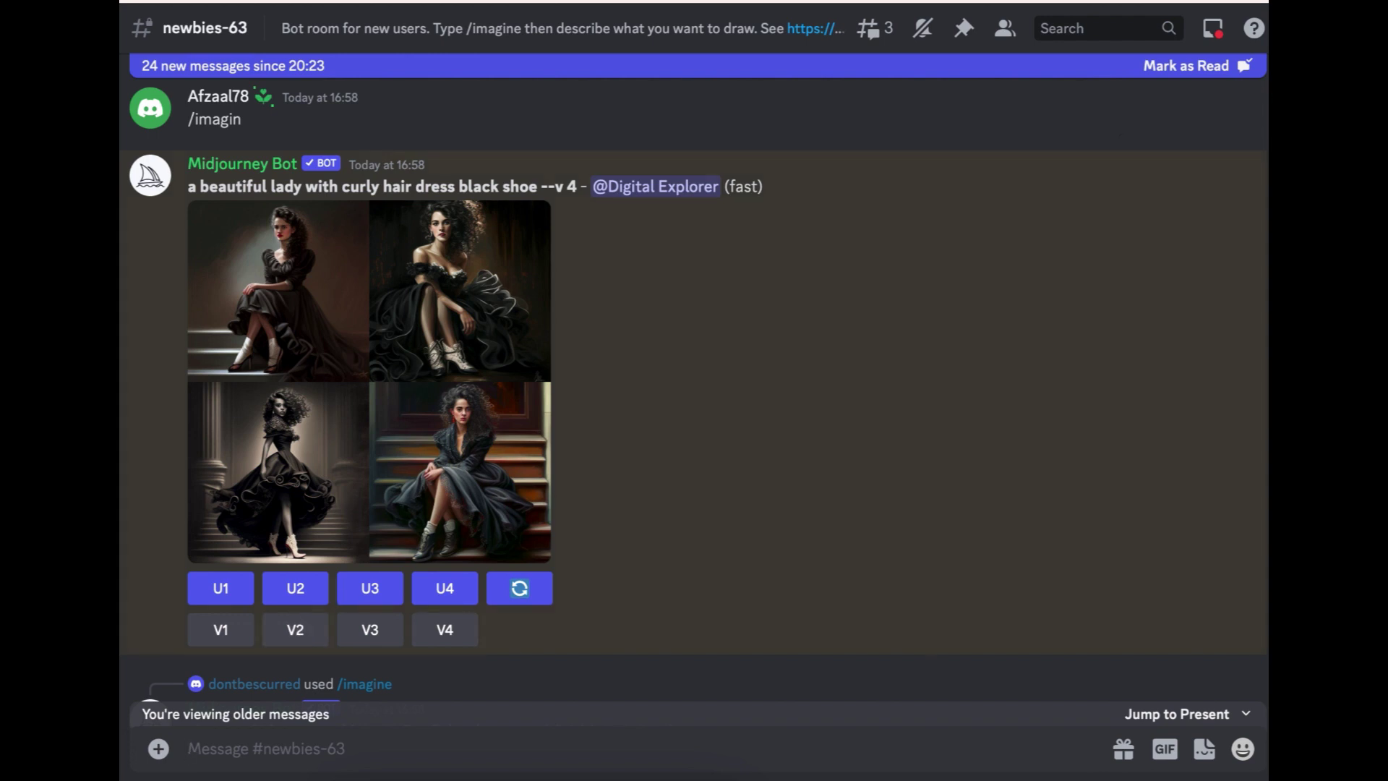
pyautogui.scroll(-3, 694, 362)
pyautogui.scroll(-3, 694, 391)
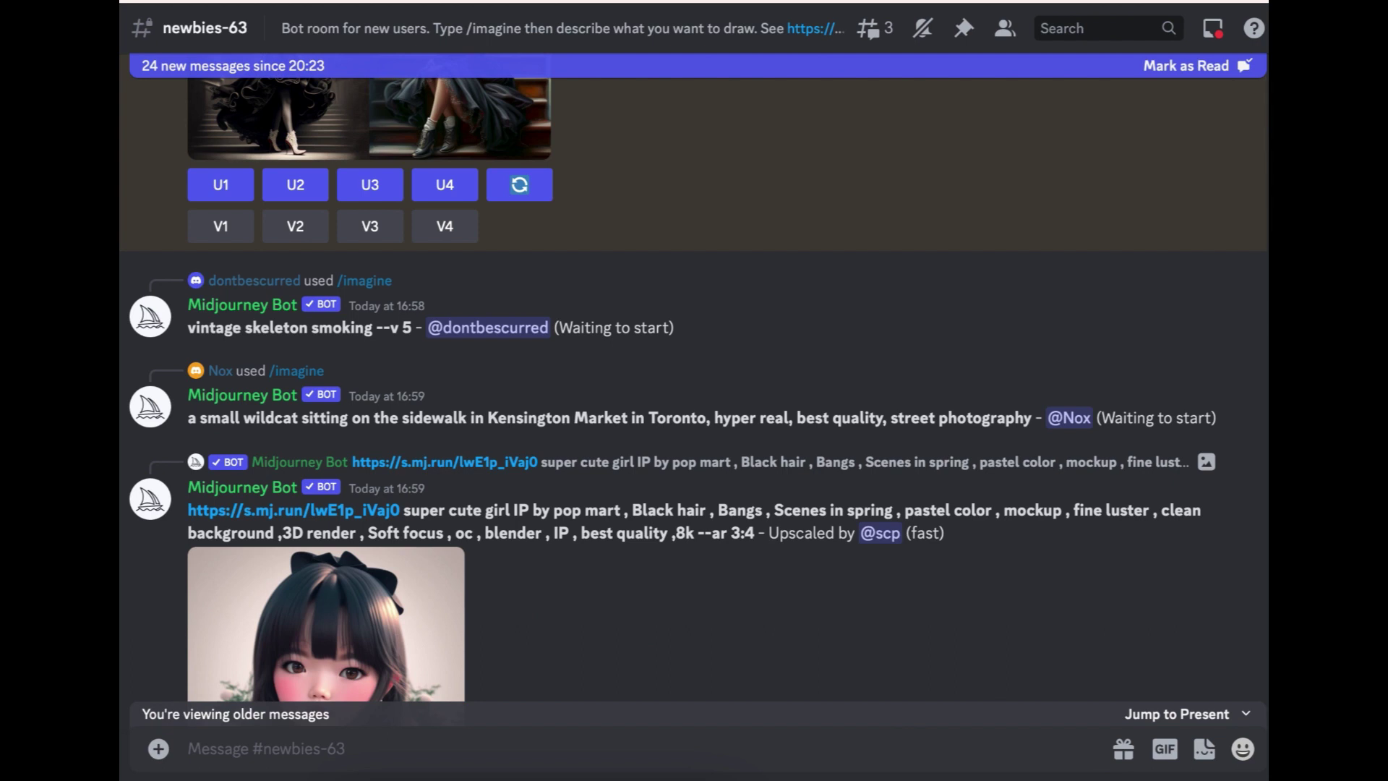
pyautogui.scroll(5, 694, 390)
pyautogui.scroll(-15, 1258, 499)
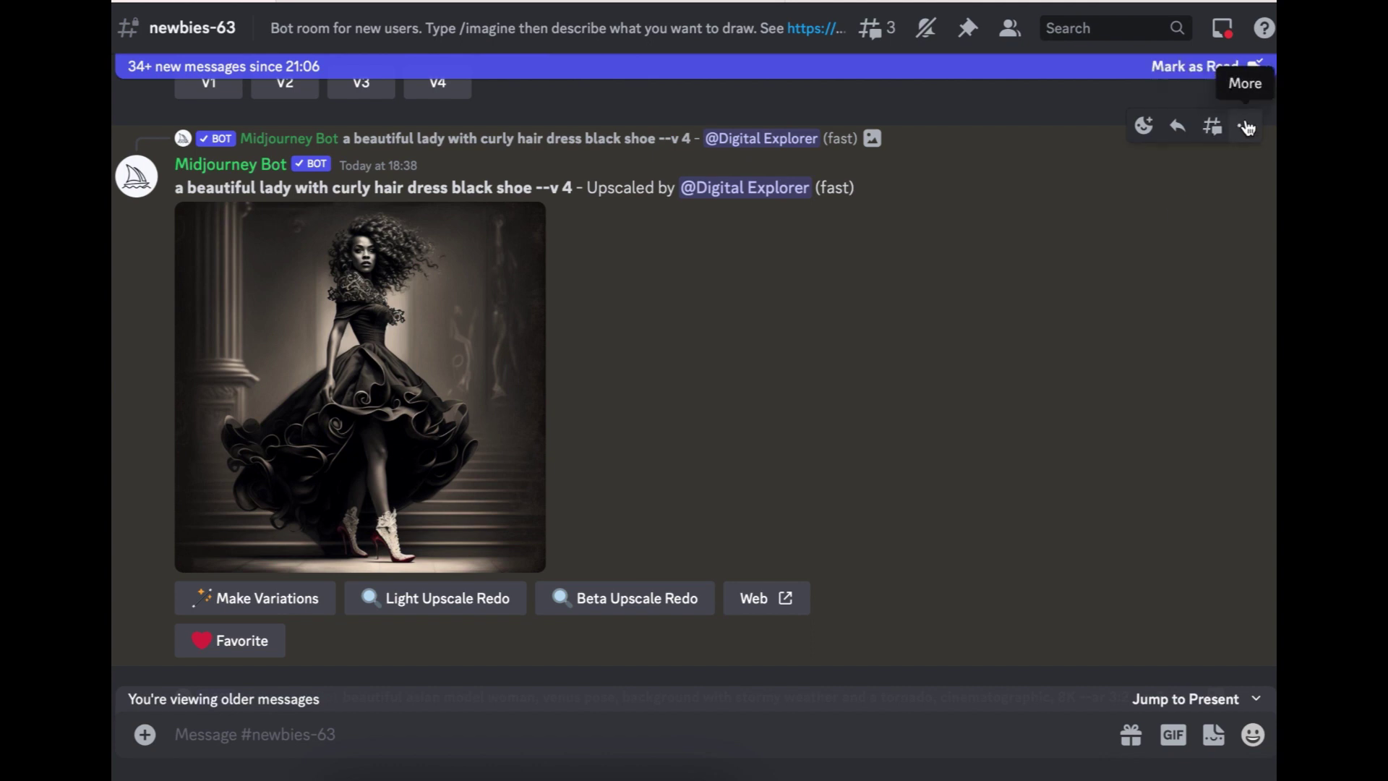
pyautogui.click(1249, 130)
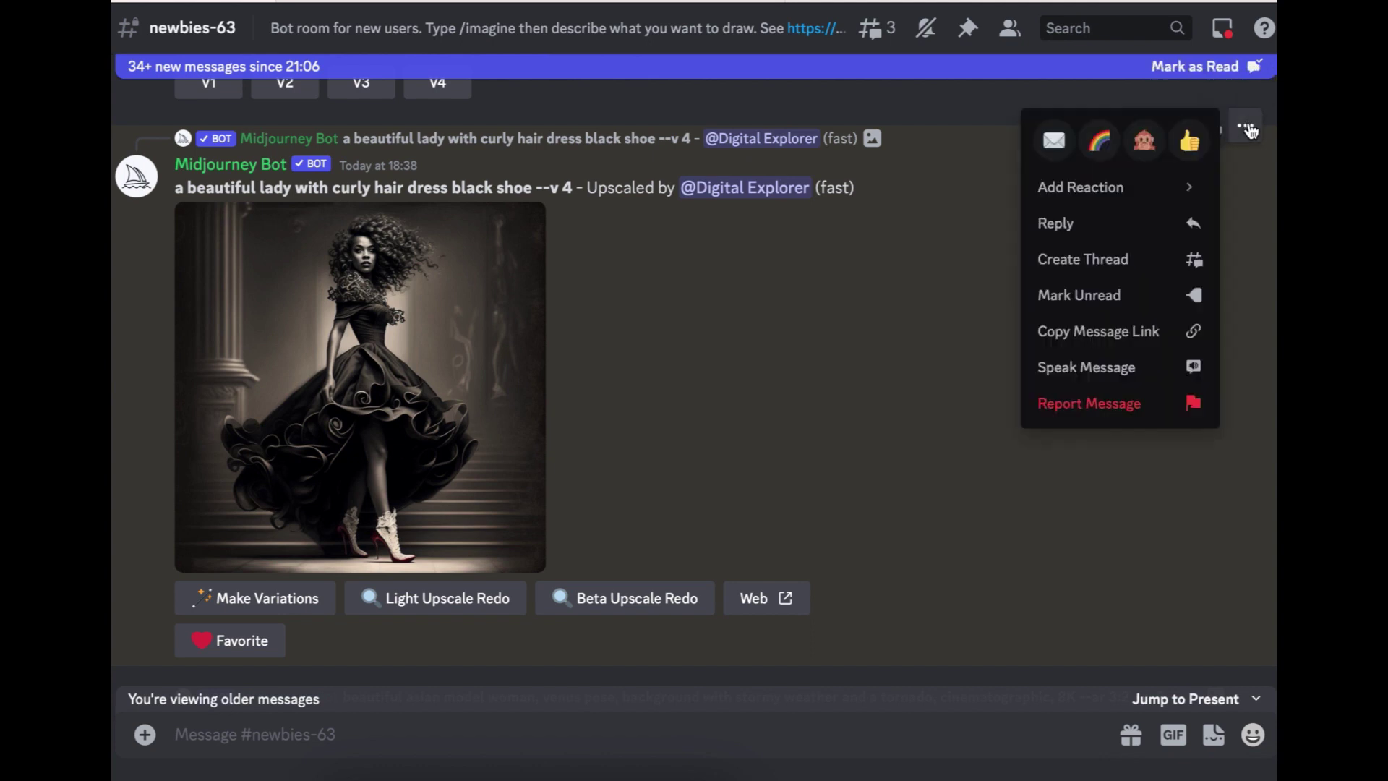
pyautogui.click(1062, 150)
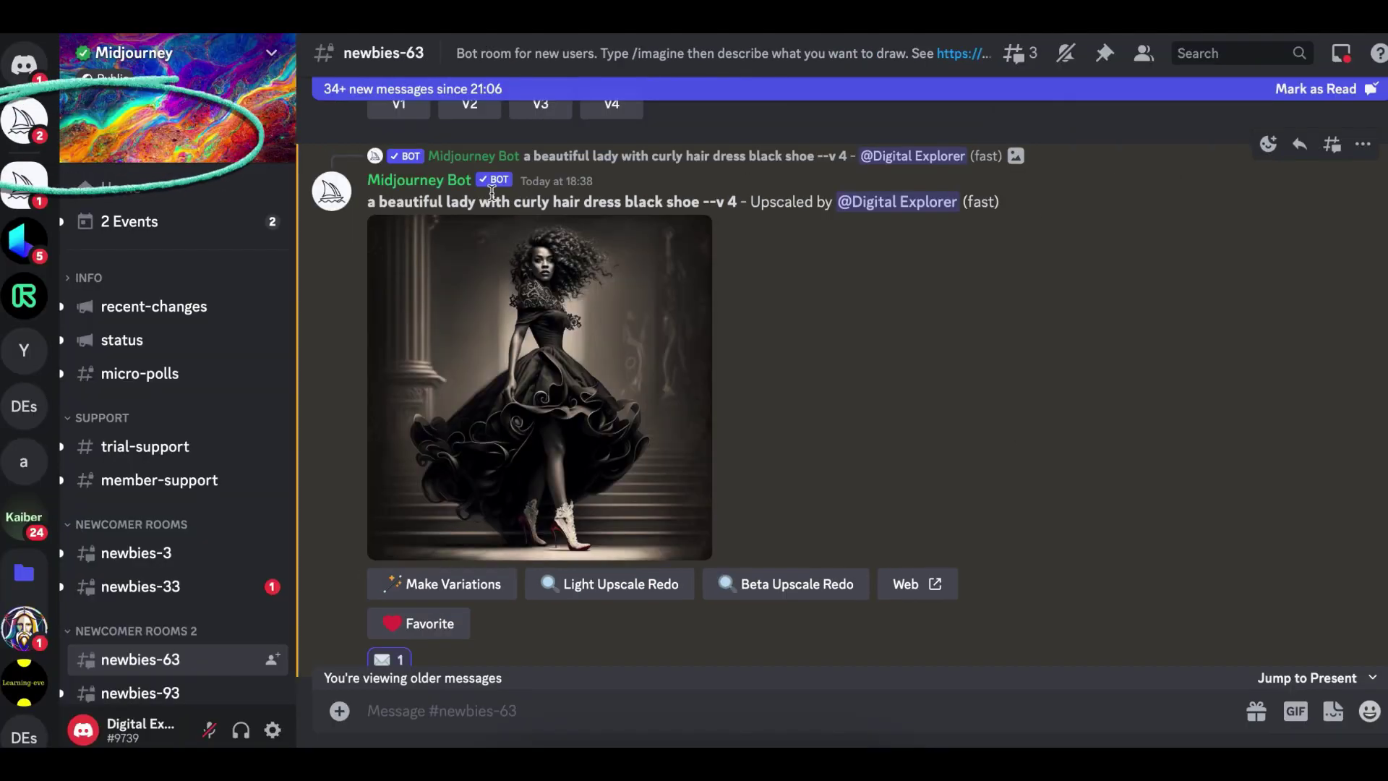
pyautogui.click(22, 137)
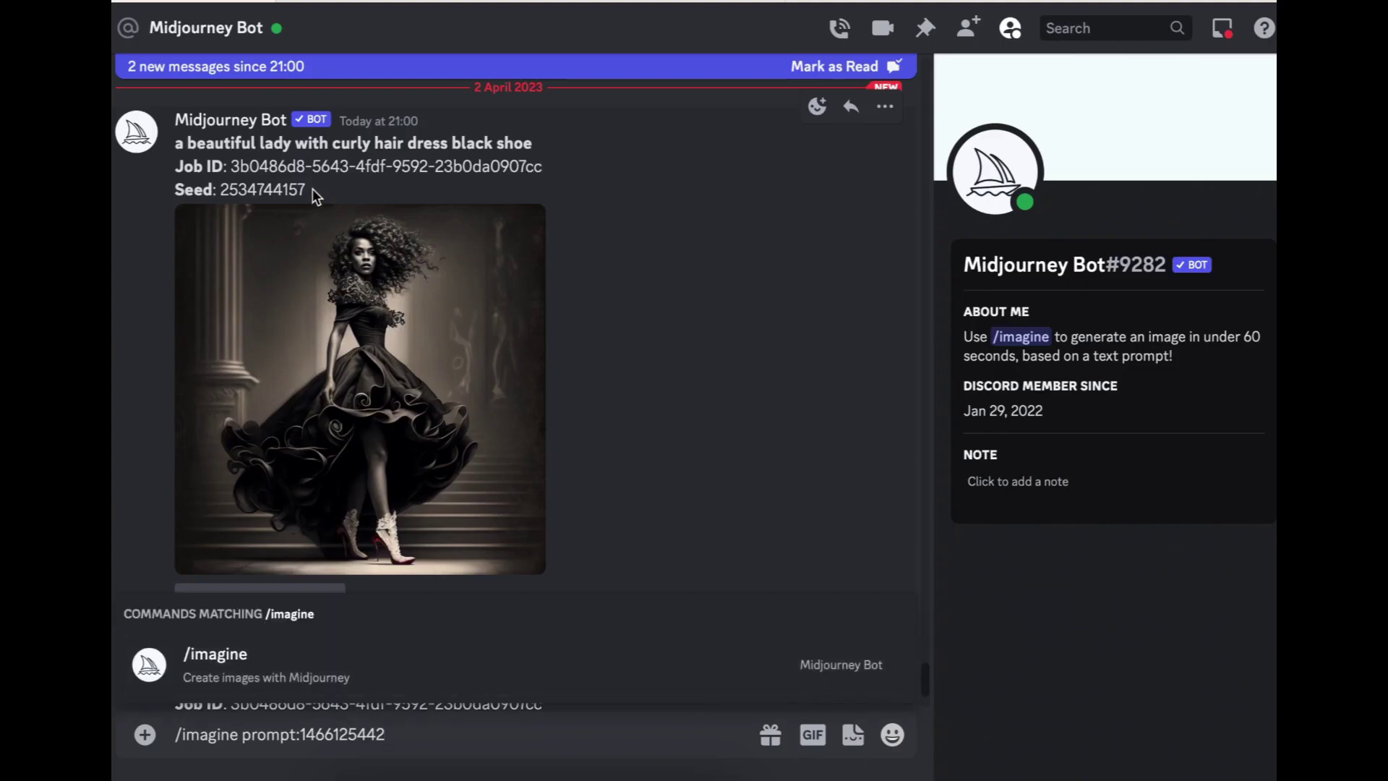
pyautogui.moveTo(313, 188); pyautogui.dragTo(203, 183)
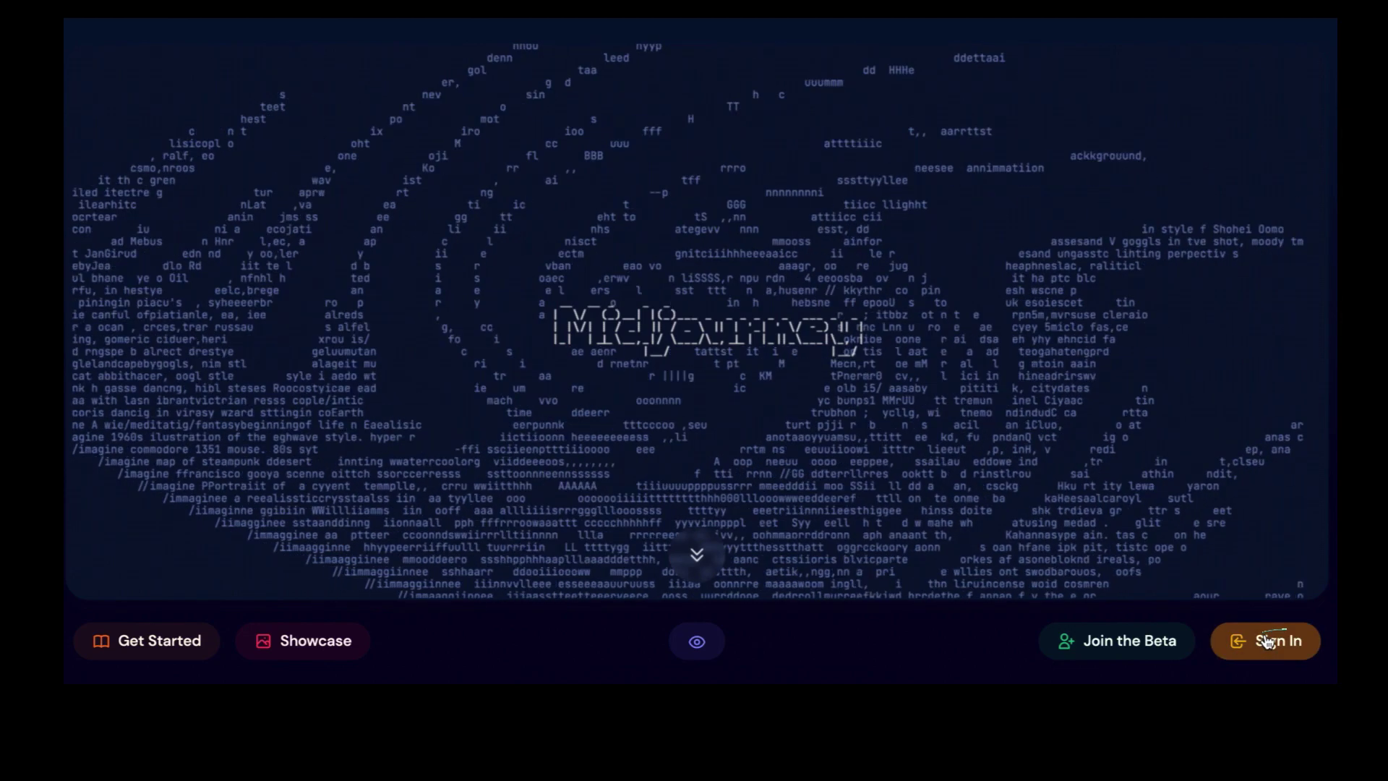
# Sign in, scroll your gallery, then show Copy options for Explore's crystal terrarium image.
pyautogui.click(1268, 641)
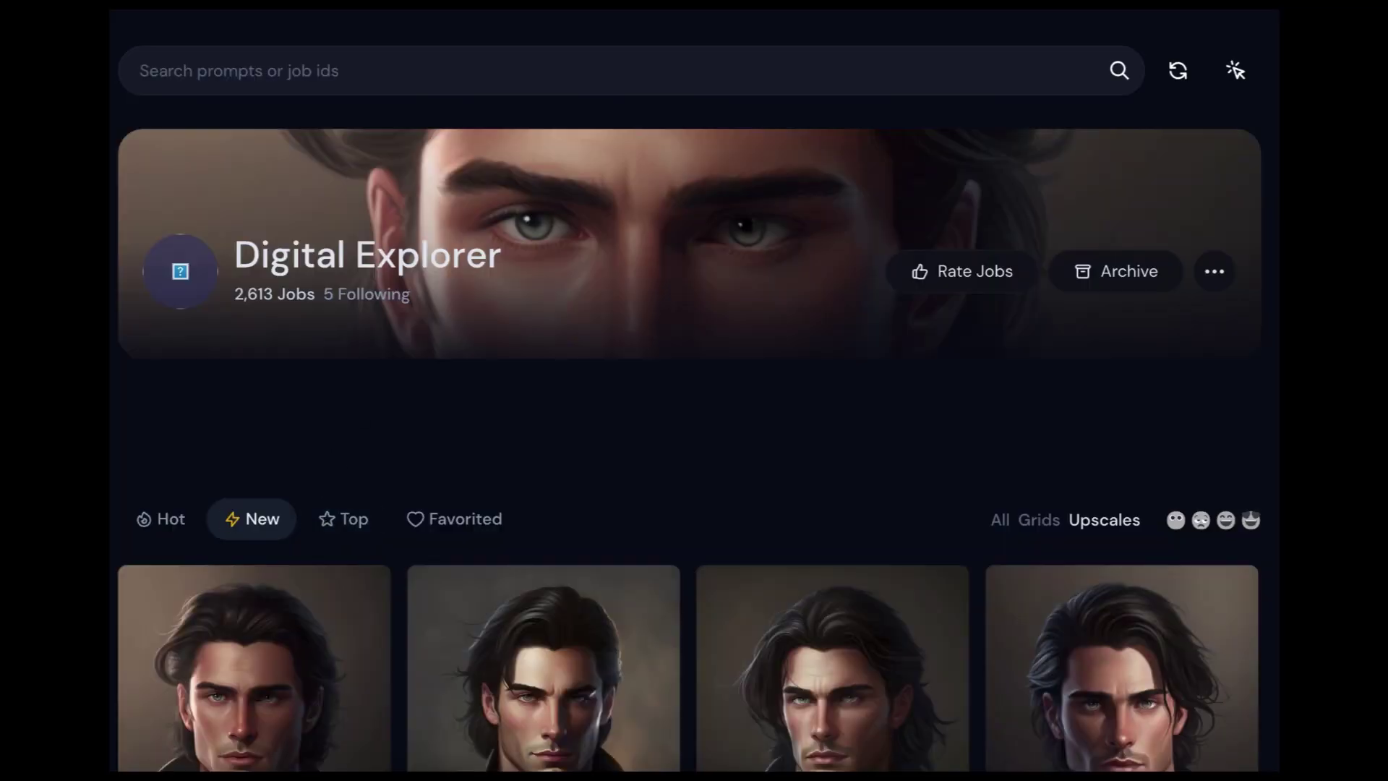
pyautogui.scroll(-5, 694, 433)
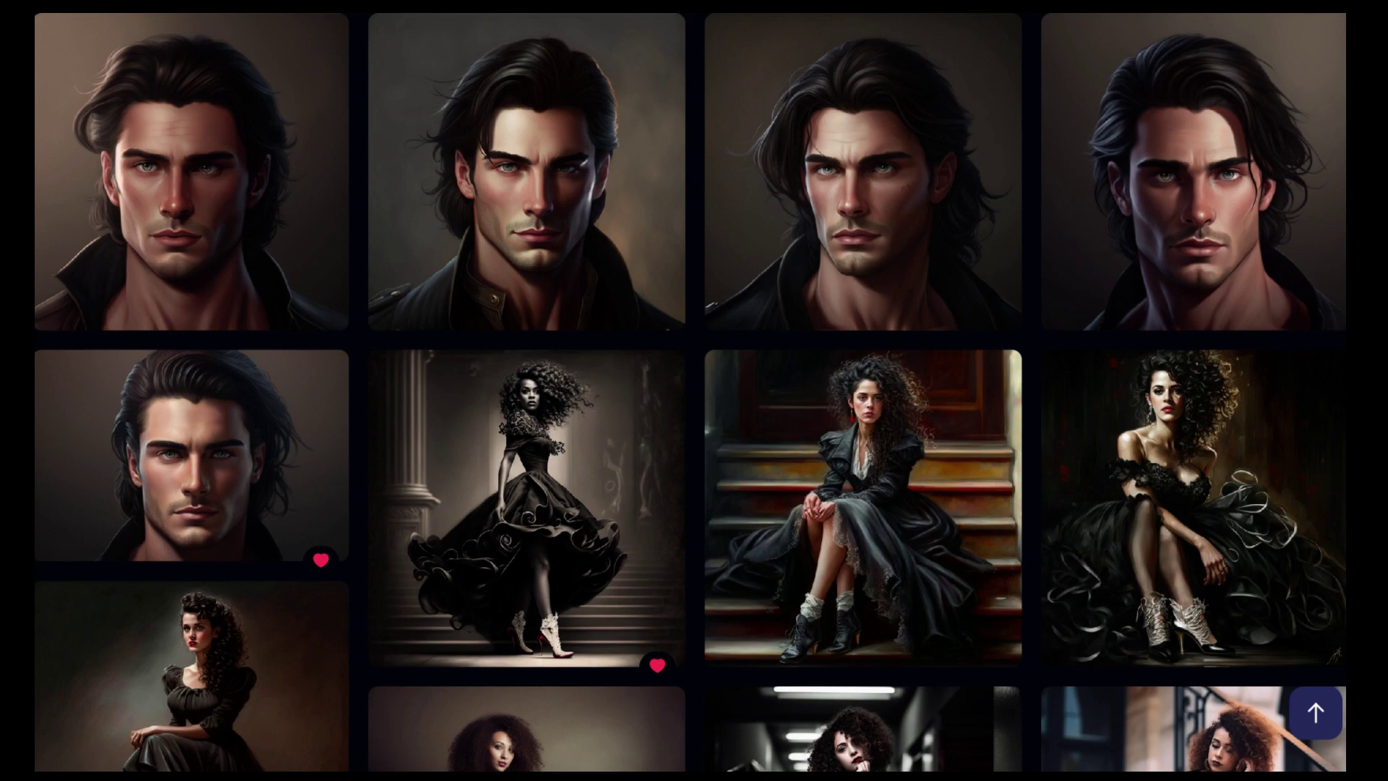
pyautogui.scroll(-8, 694, 390)
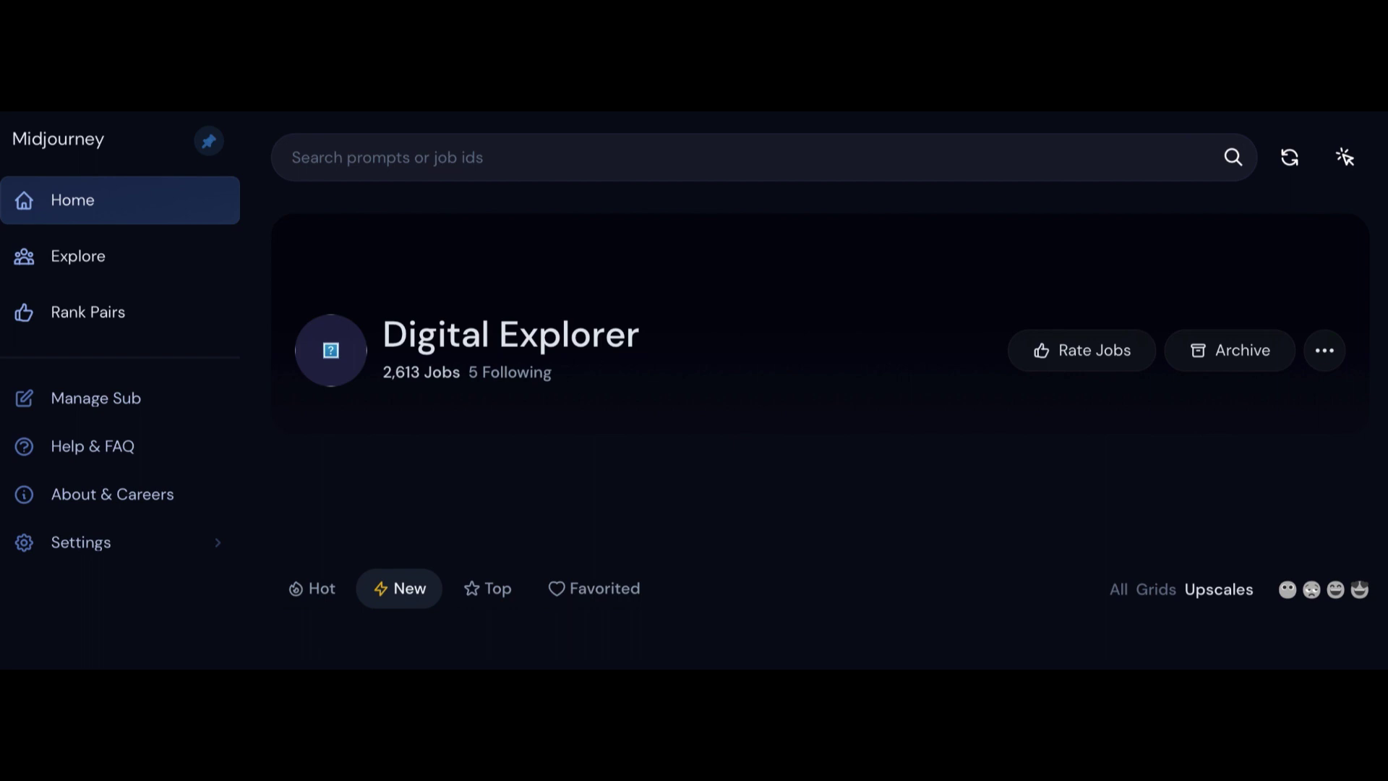
pyautogui.click(87, 258)
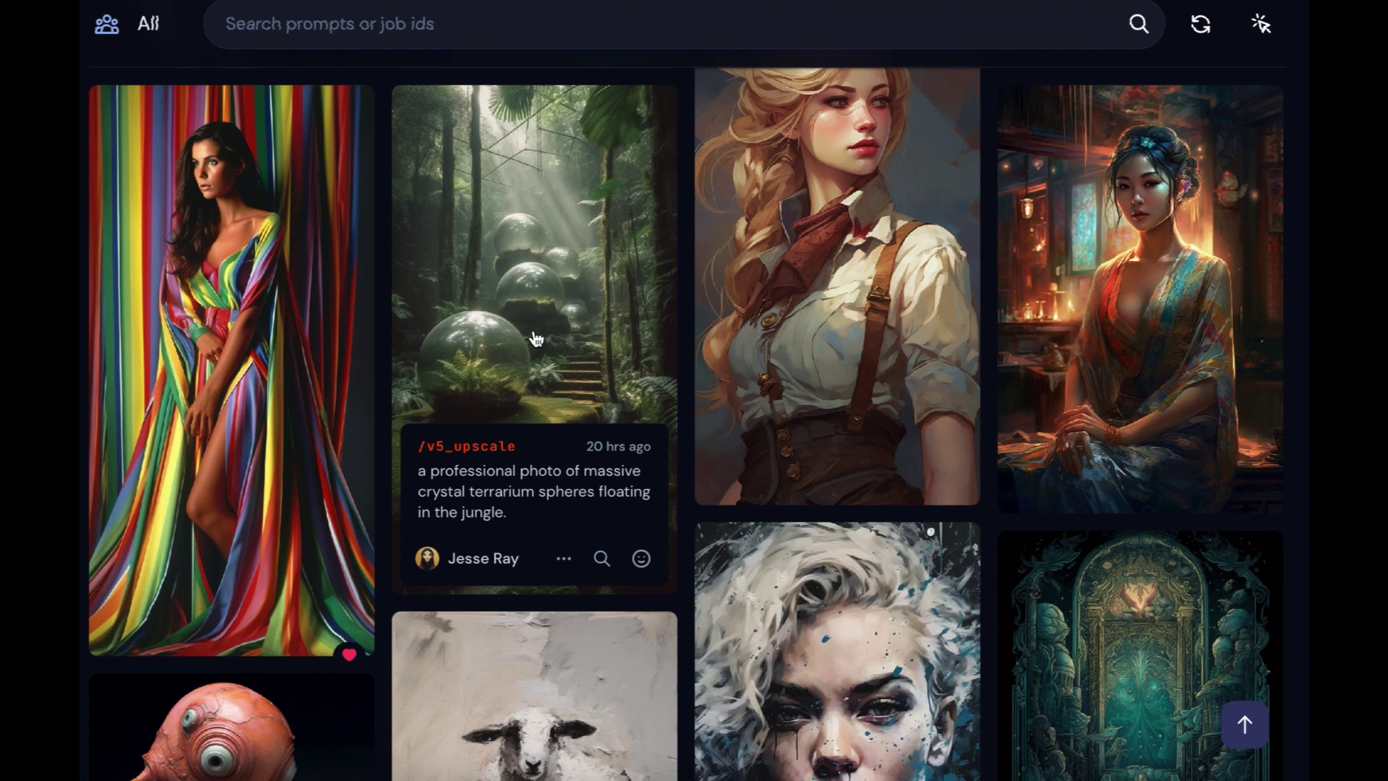
pyautogui.click(564, 566)
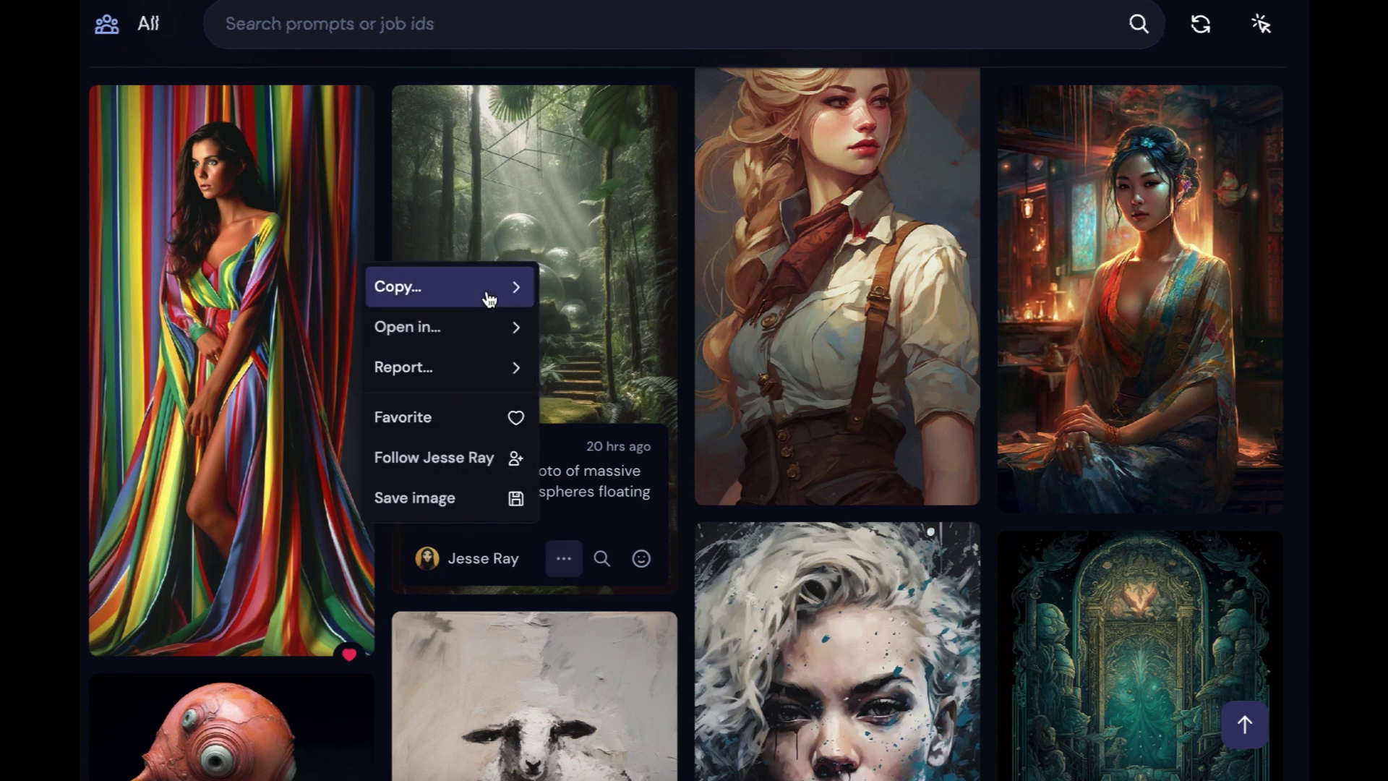
pyautogui.moveTo(489, 299)
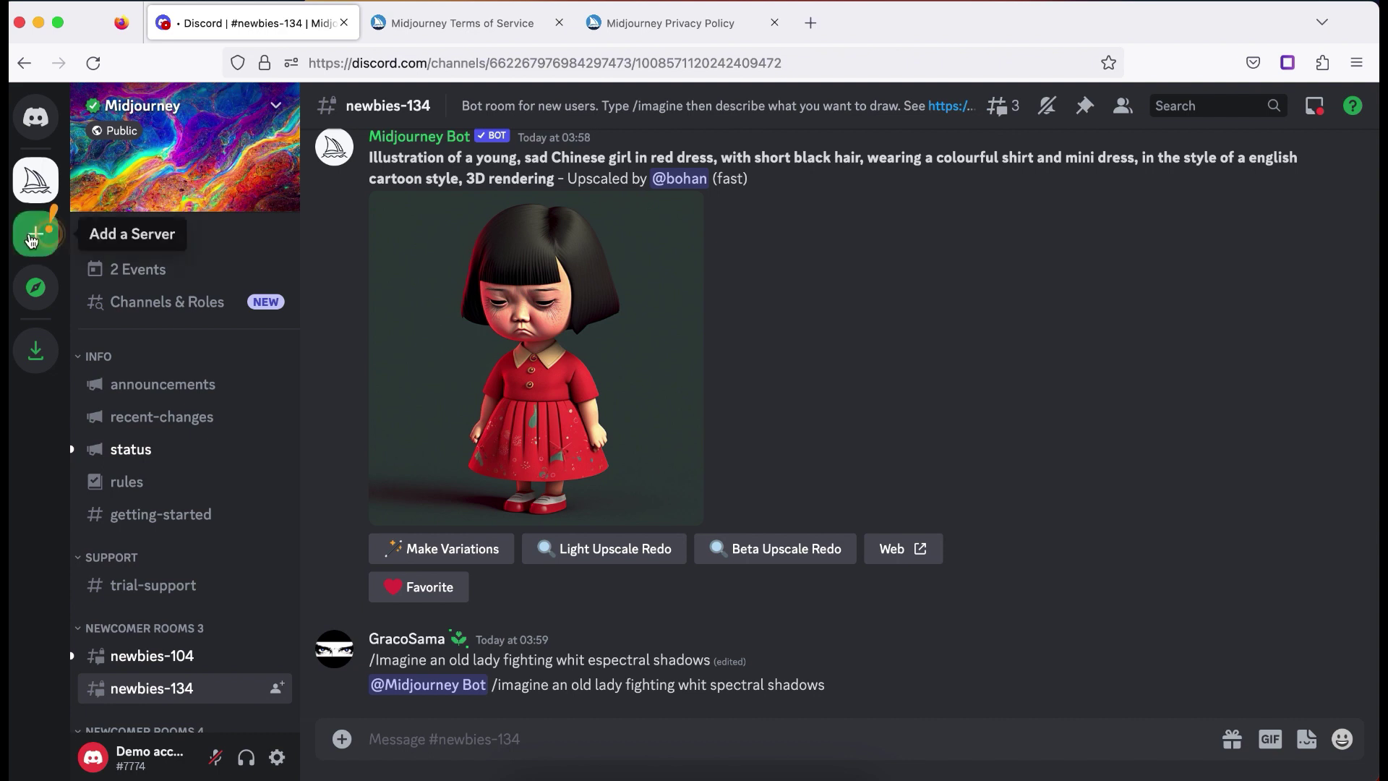
# Create a from-scratch friends server, keeping the default name 'Demo account's server'.
pyautogui.click(35, 233)
pyautogui.click(683, 311)
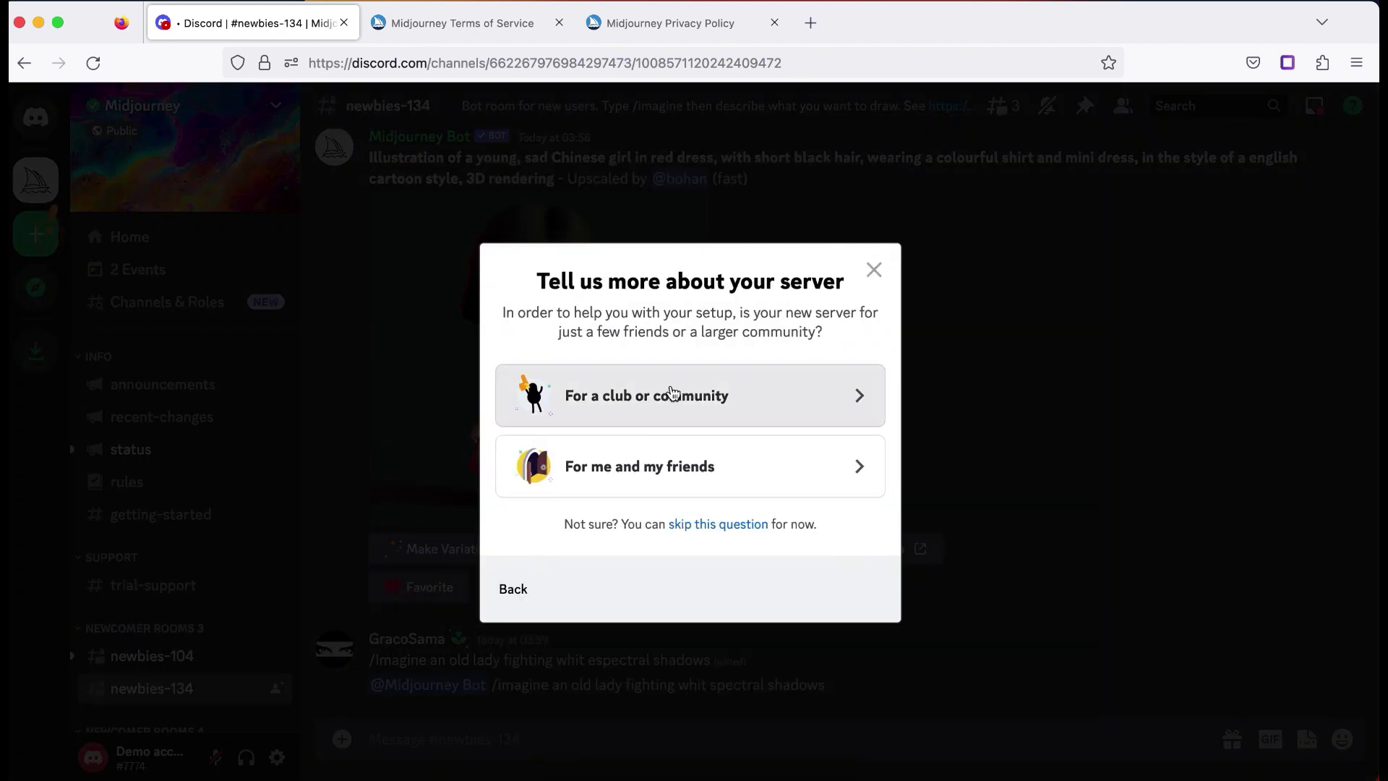
pyautogui.click(675, 469)
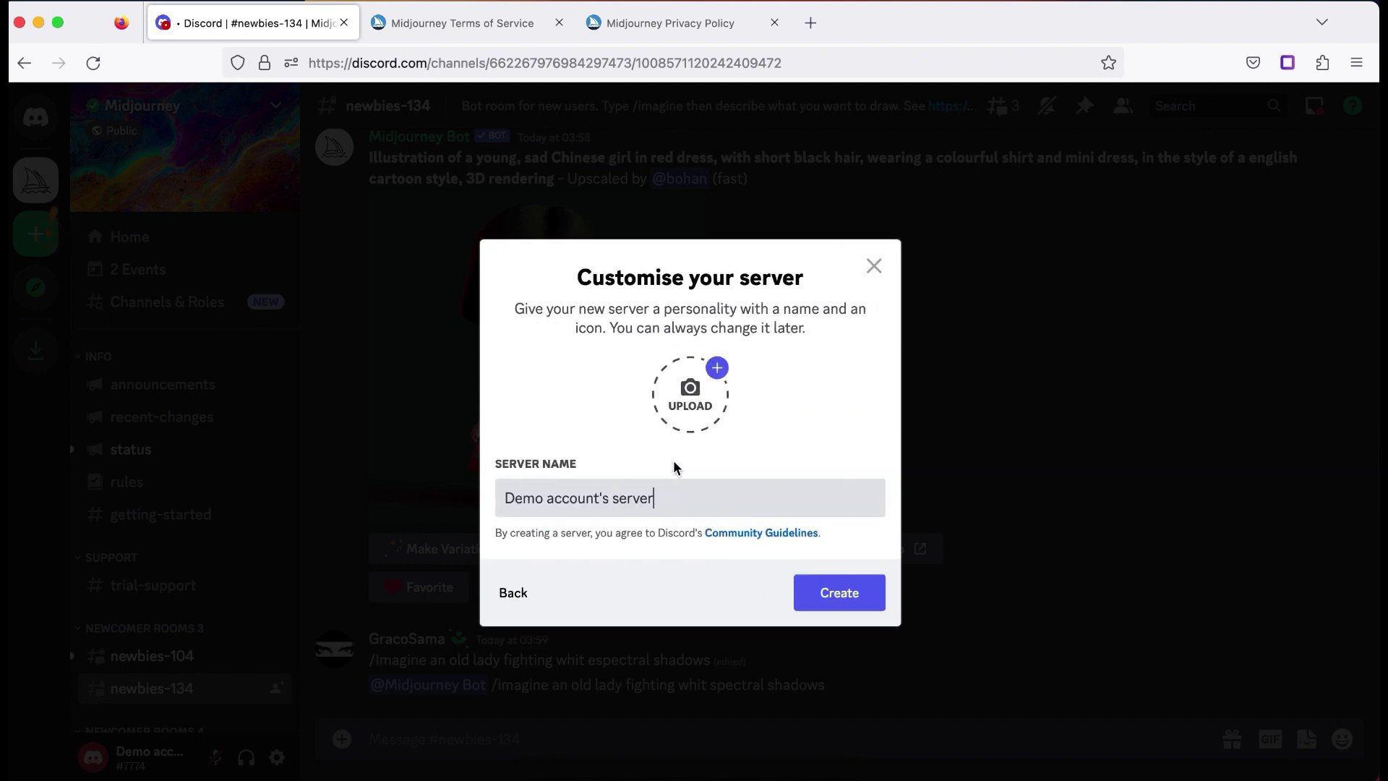
pyautogui.moveTo(659, 497); pyautogui.dragTo(516, 483)
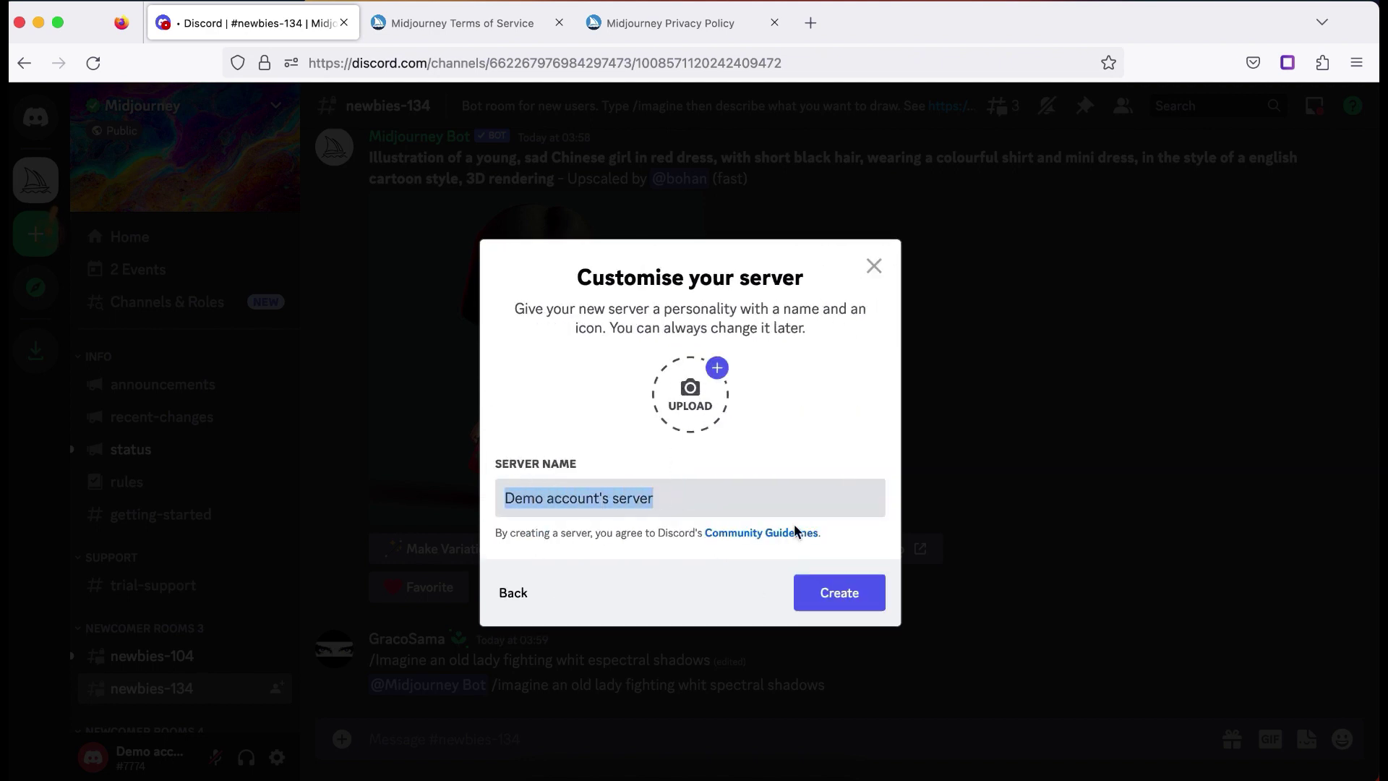
pyautogui.press('Right')
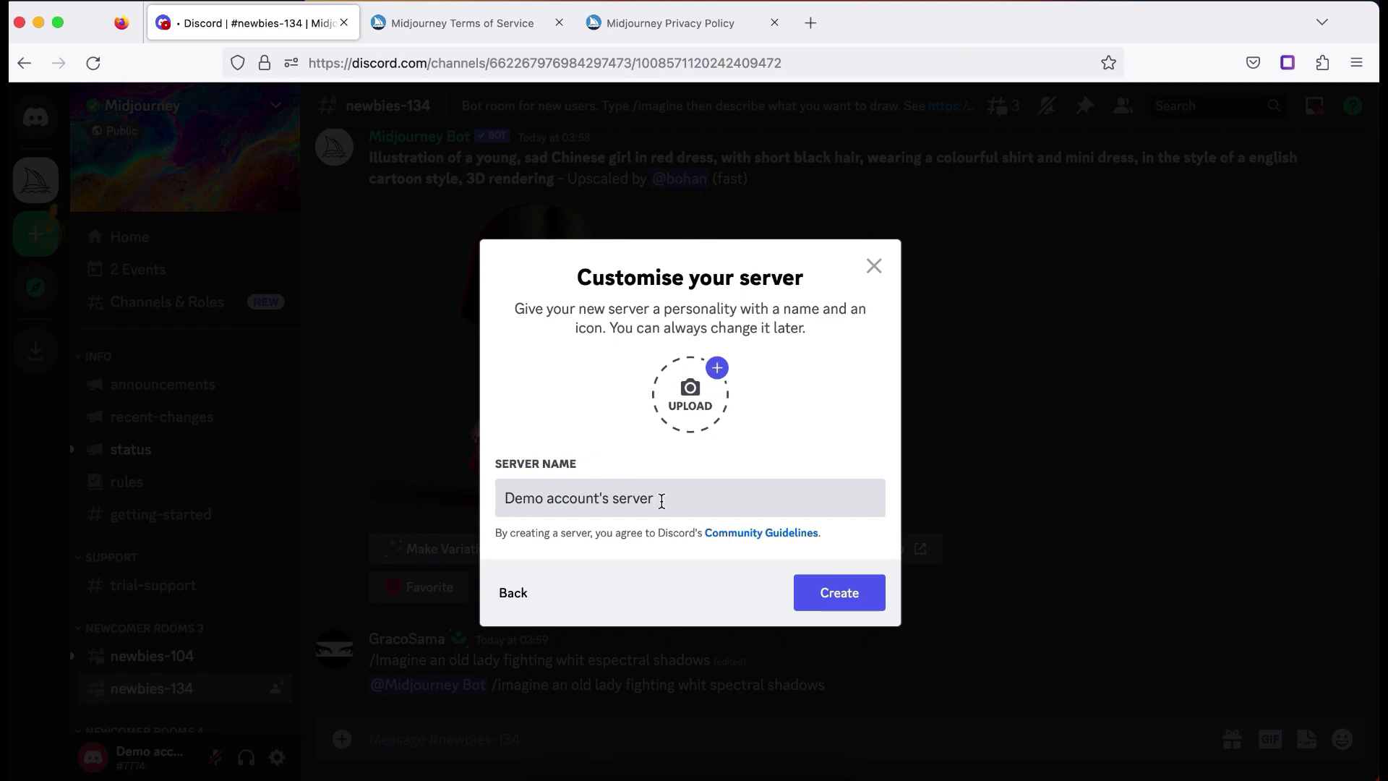
pyautogui.moveTo(660, 499); pyautogui.dragTo(511, 486)
pyautogui.click(838, 591)
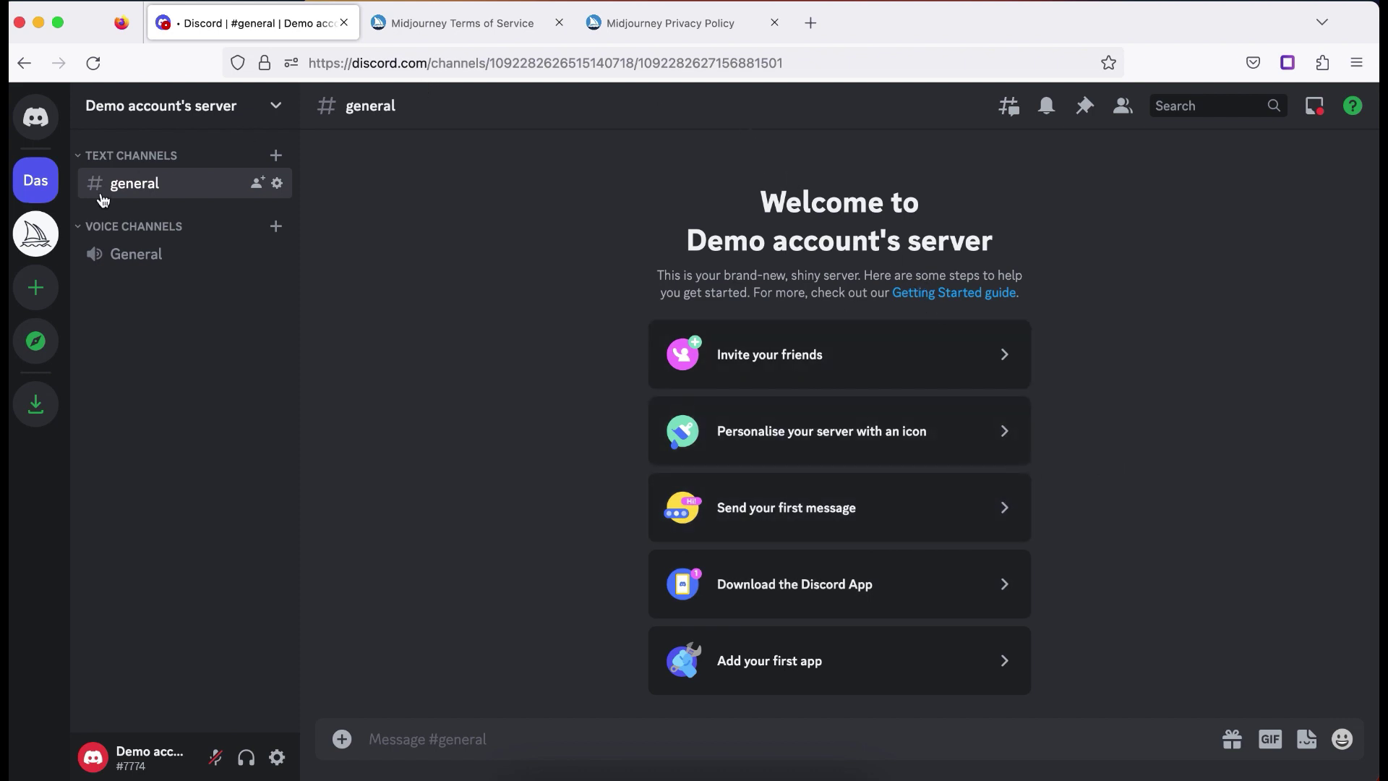
# From its profile, authorise Midjourney Bot into Demo account's server with Add Reactions unchecked.
pyautogui.click(40, 246)
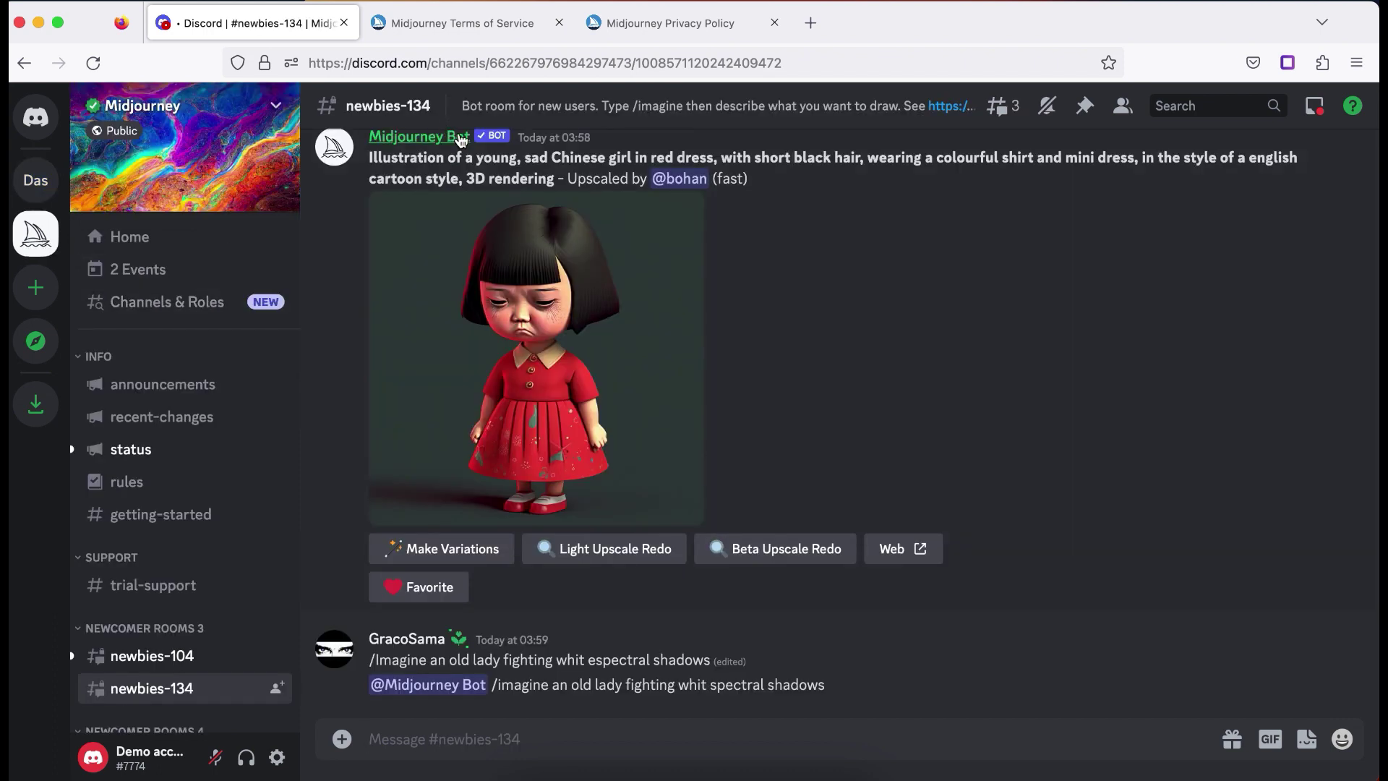
pyautogui.click(461, 137)
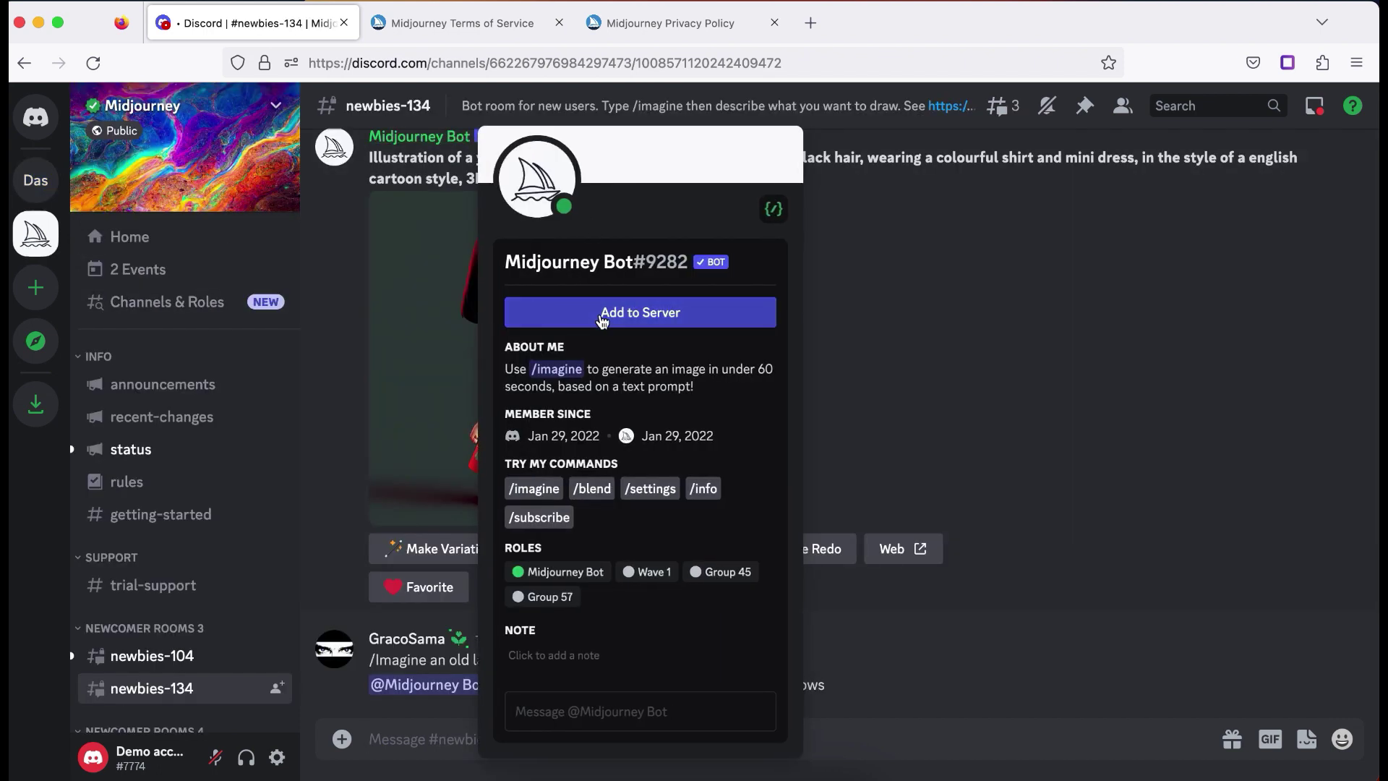
pyautogui.click(602, 317)
pyautogui.click(583, 522)
pyautogui.click(616, 565)
pyautogui.click(806, 623)
pyautogui.click(525, 512)
pyautogui.scroll(-2, 532, 506)
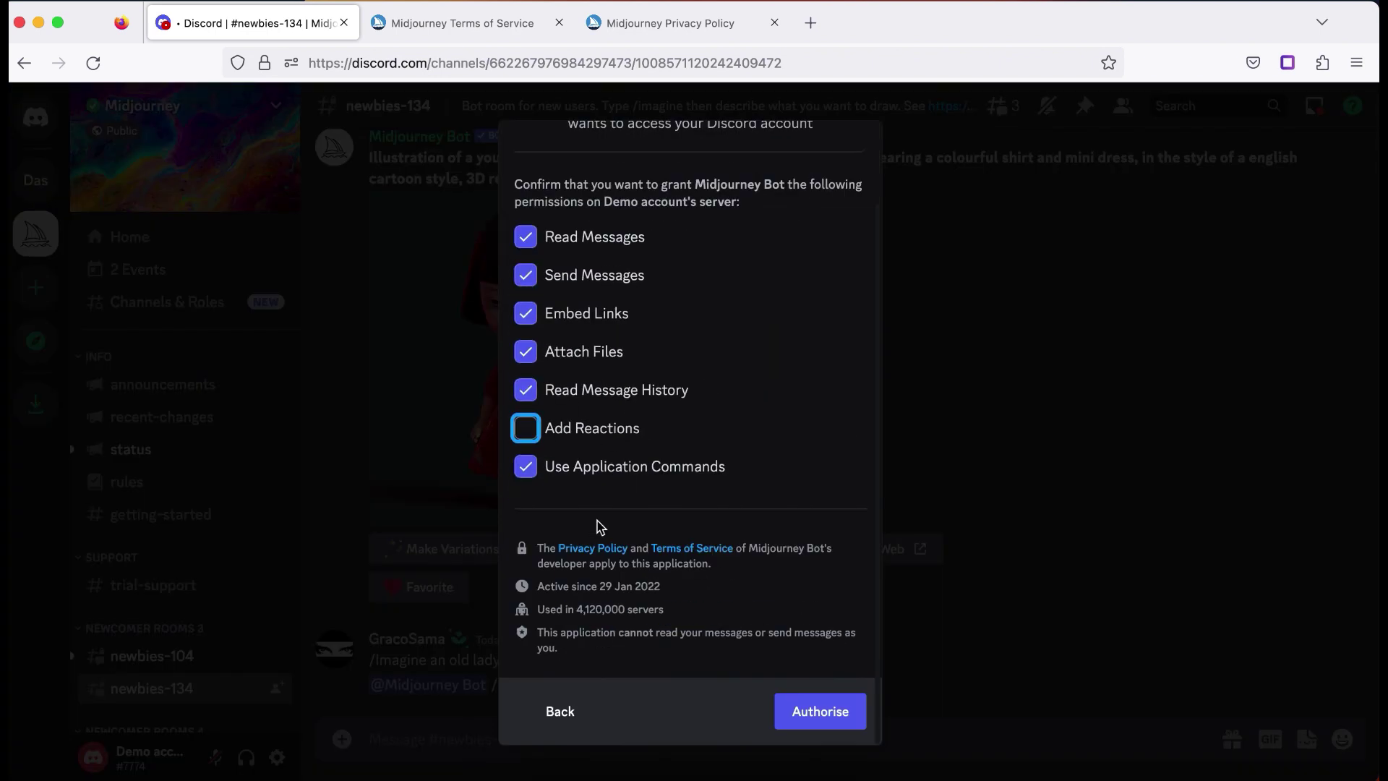
pyautogui.click(820, 712)
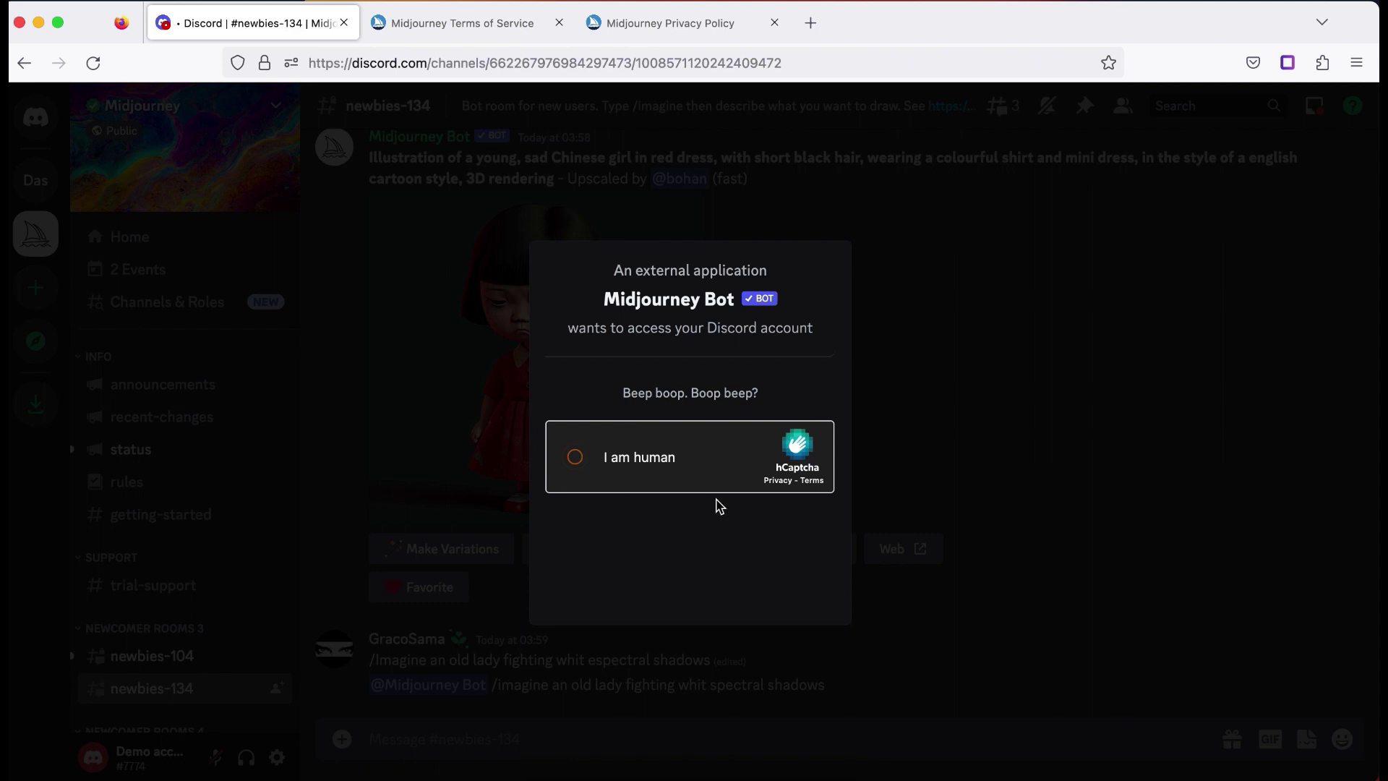
pyautogui.click(574, 457)
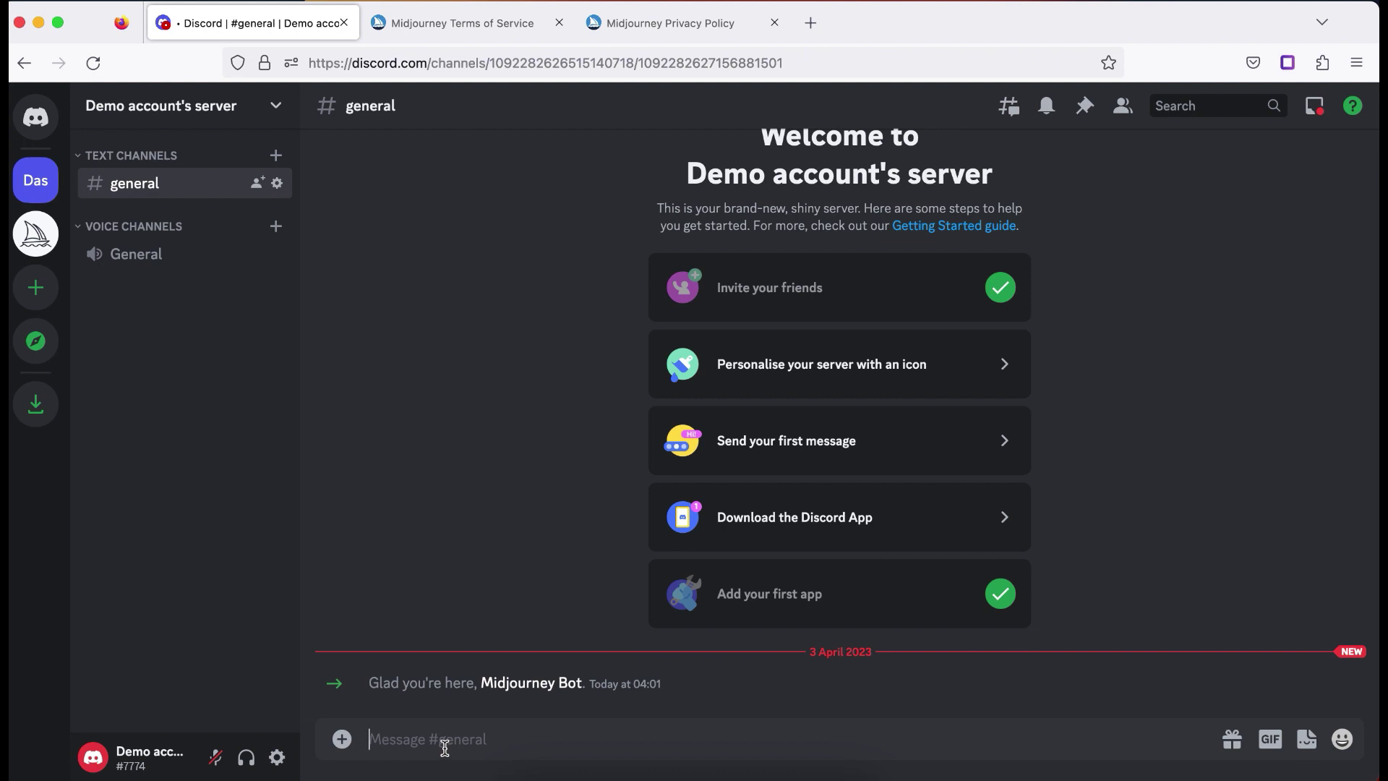
# Start an /imagine command in #general with the prompt 'a cartoon character of a beautiful lady --16:9'.
pyautogui.write('/imagi')
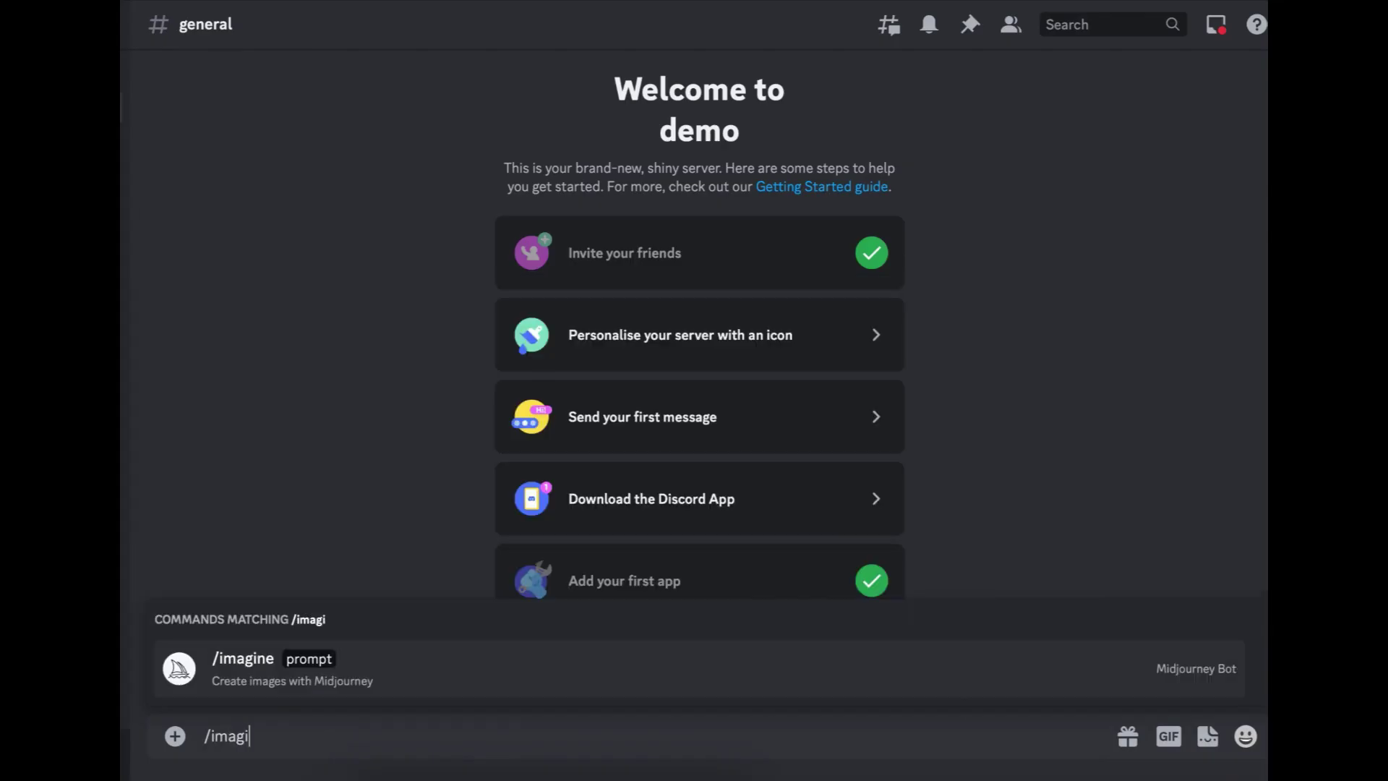
pyautogui.press('Tab')
pyautogui.write('a cartoon')
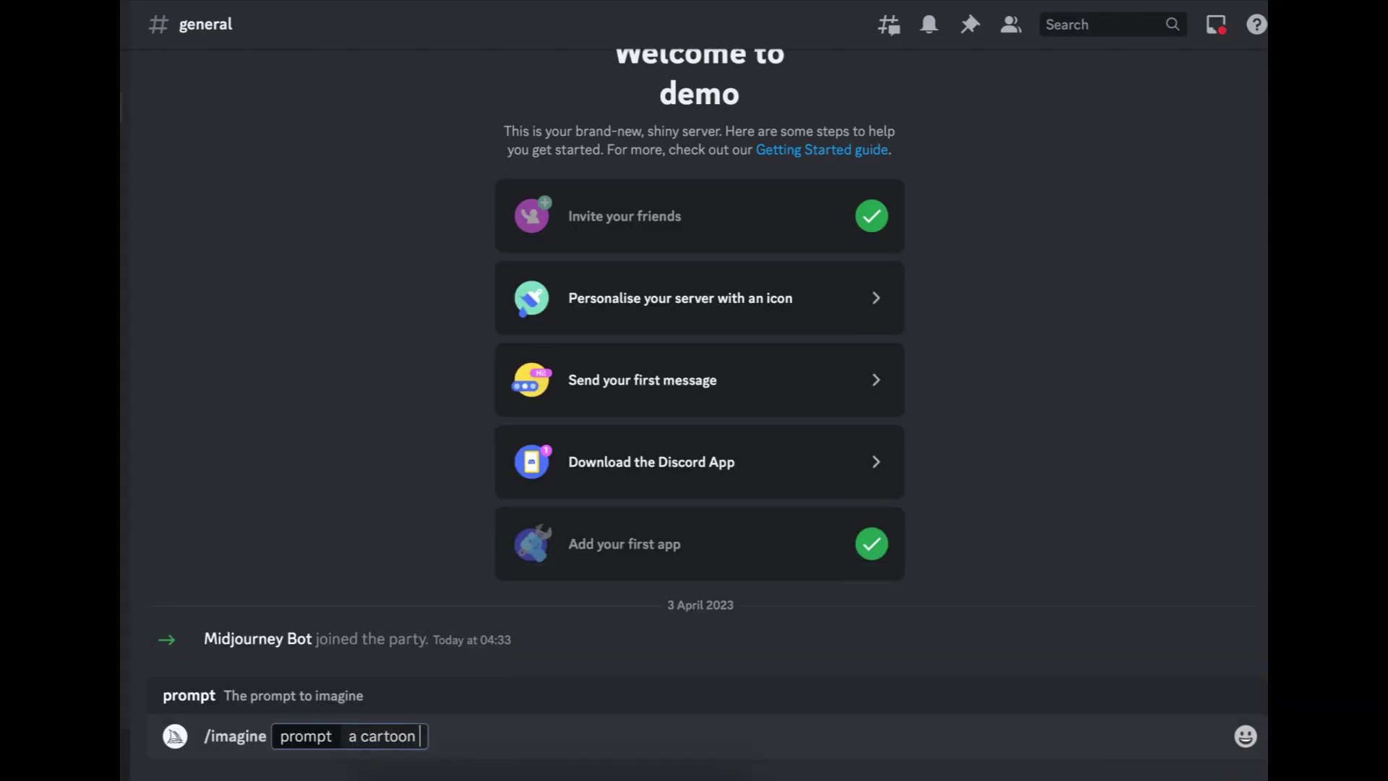
pyautogui.write(' character of ')
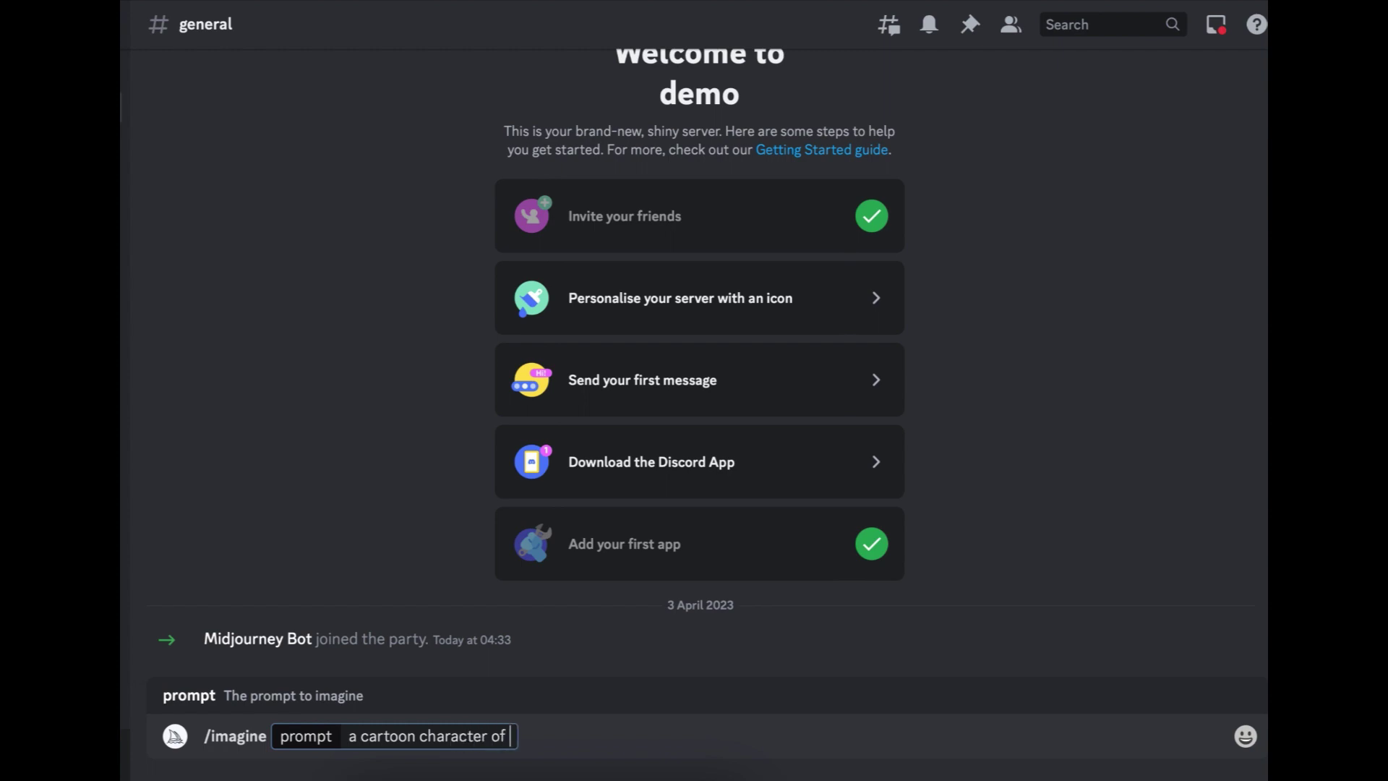
pyautogui.write('a beautiful lady ')
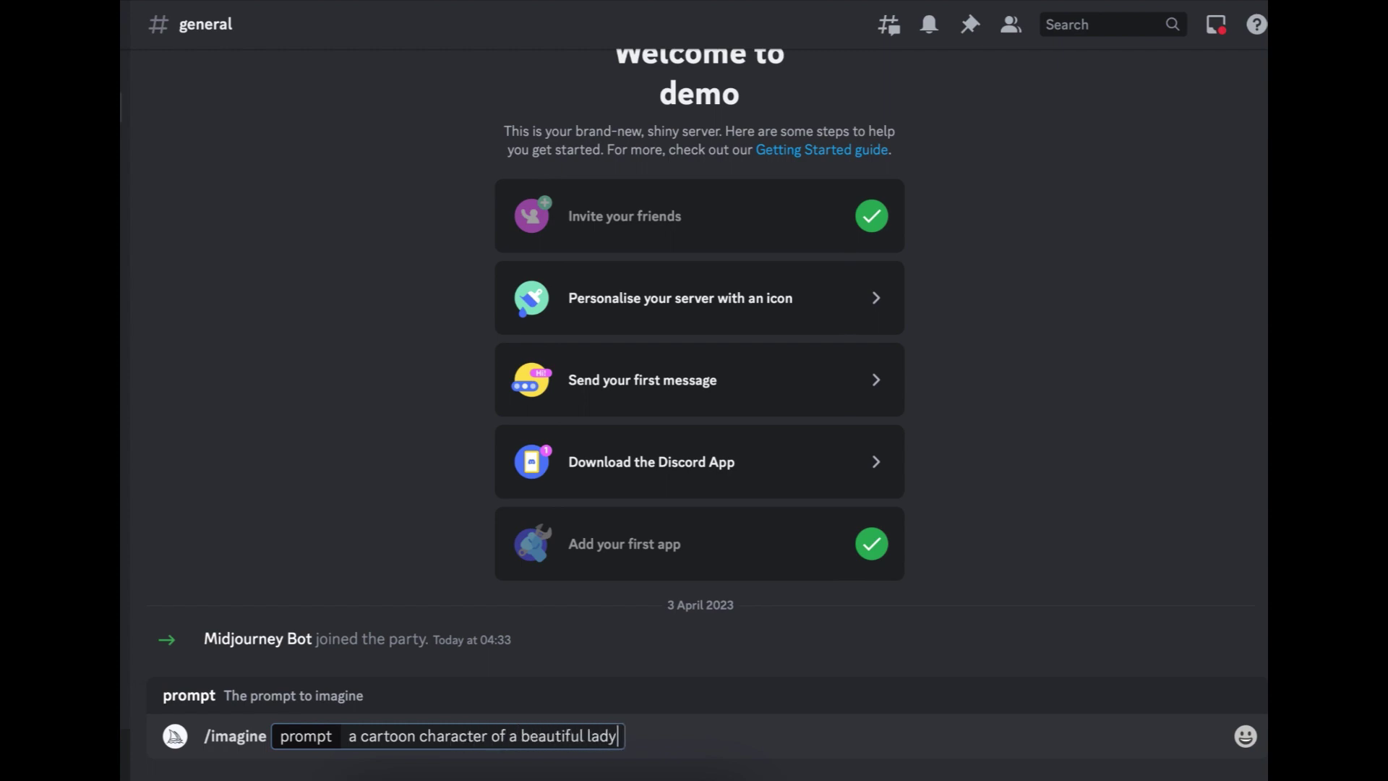
pyautogui.write('--16:9')
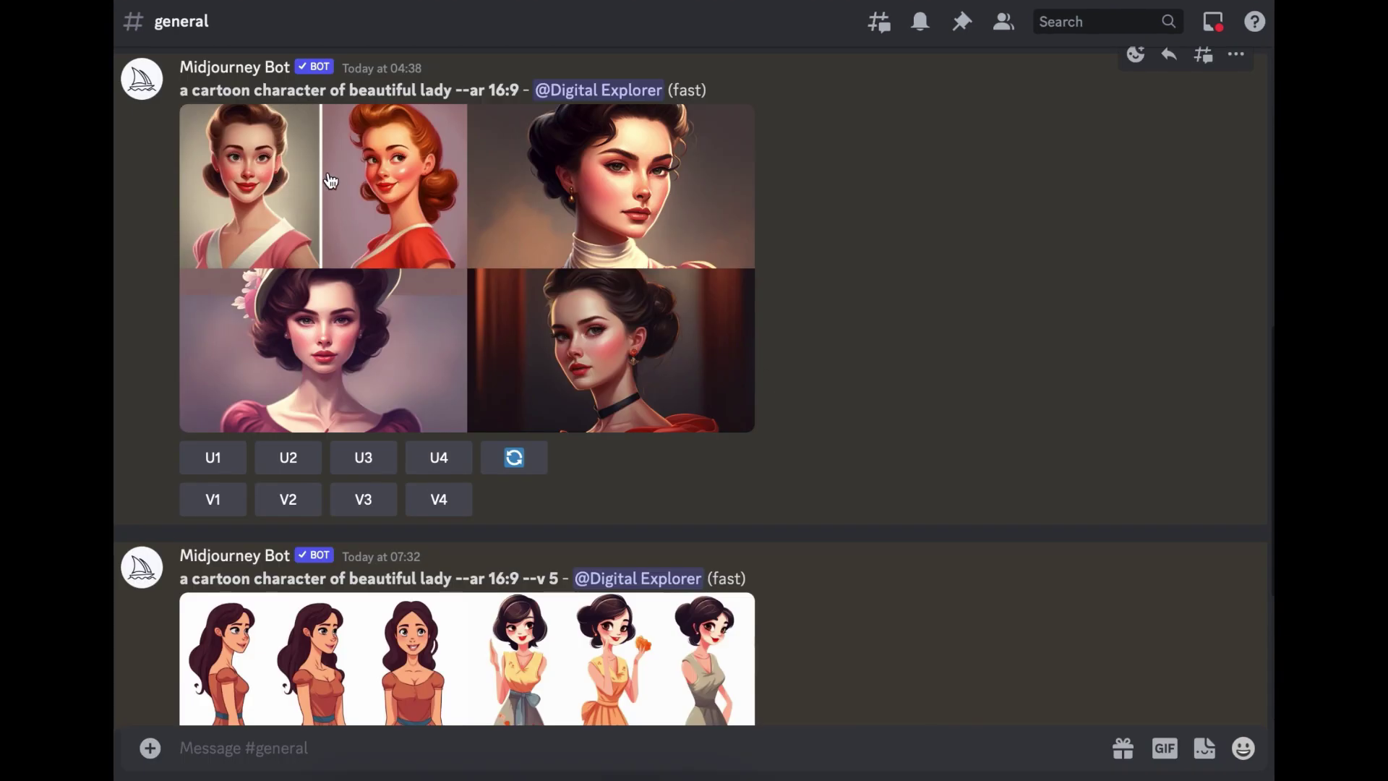
# Preview the first cartoon lady grid, then the --v 5 grid, closing each afterward.
pyautogui.click(395, 182)
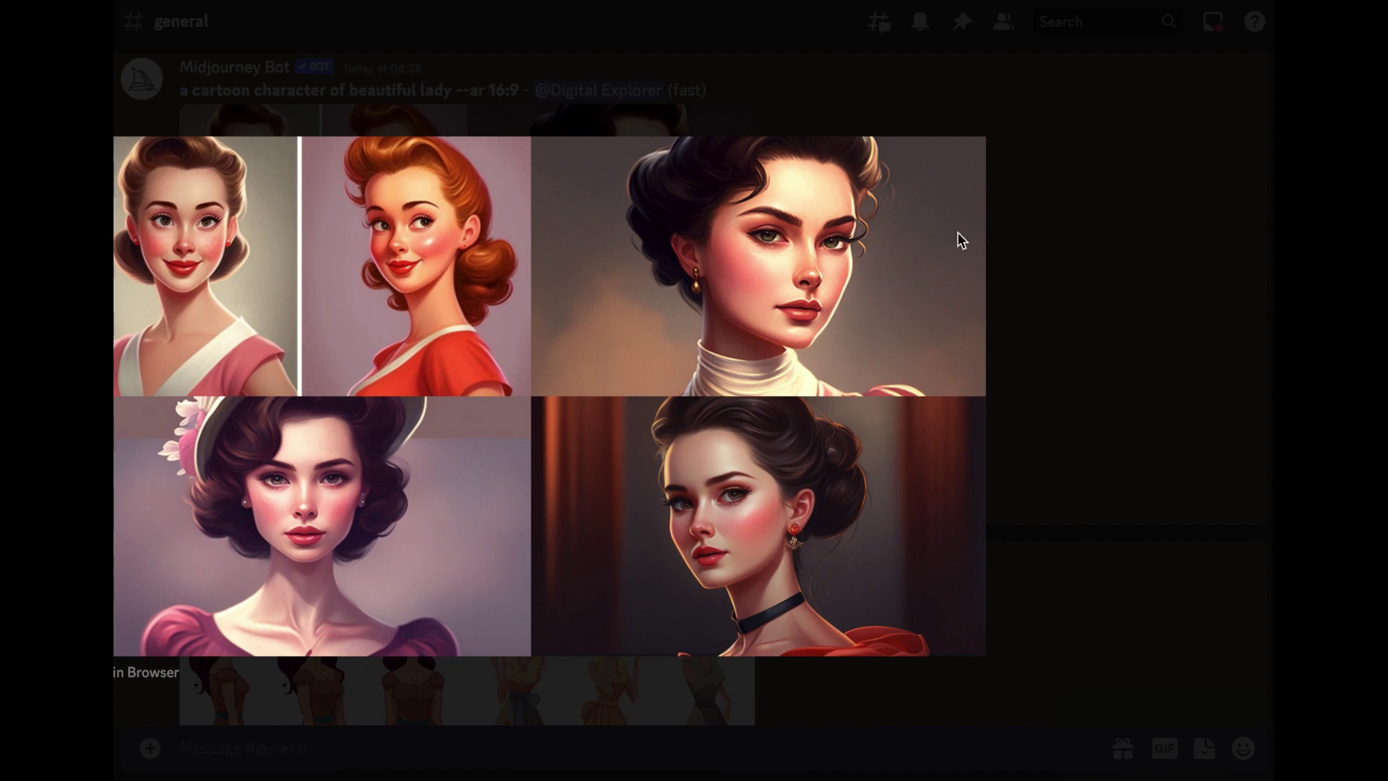
pyautogui.press('Escape')
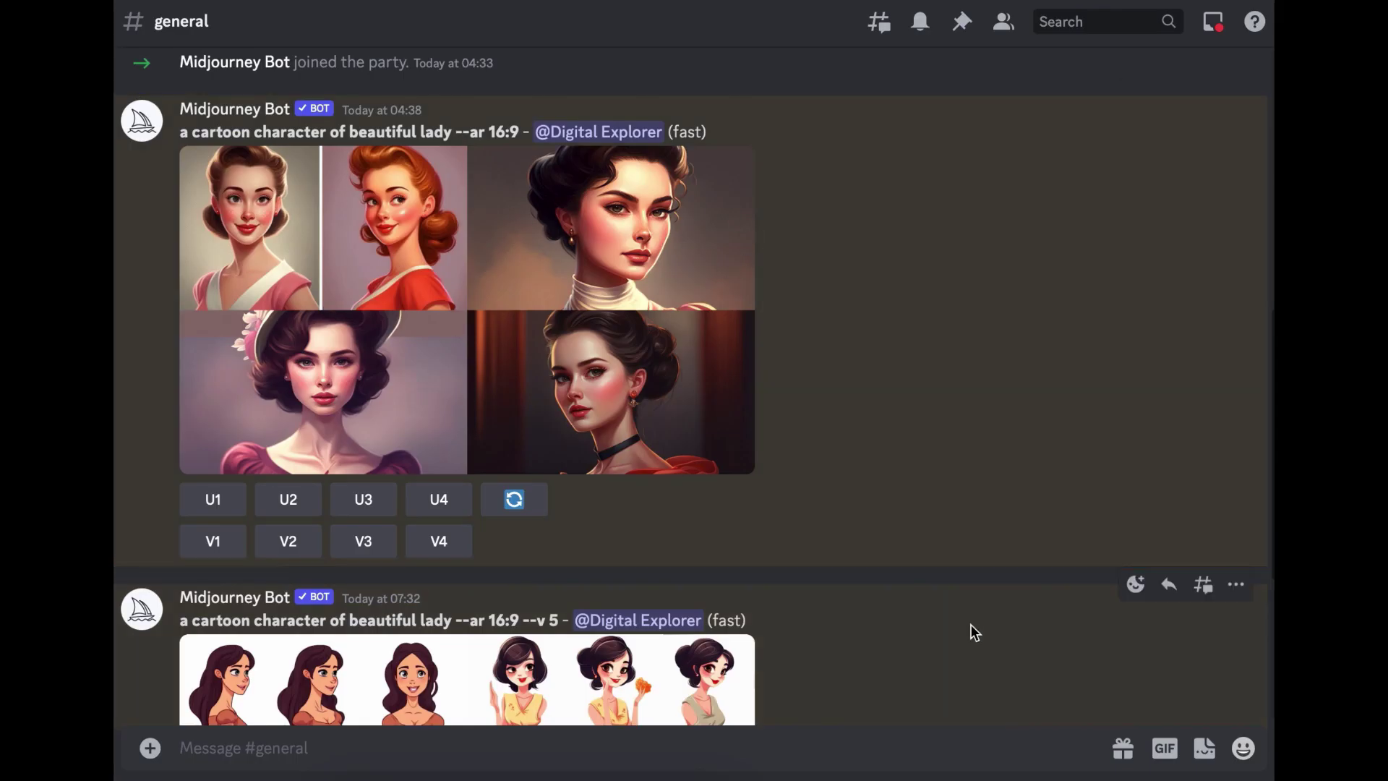
pyautogui.moveTo(1274, 489); pyautogui.dragTo(1270, 610)
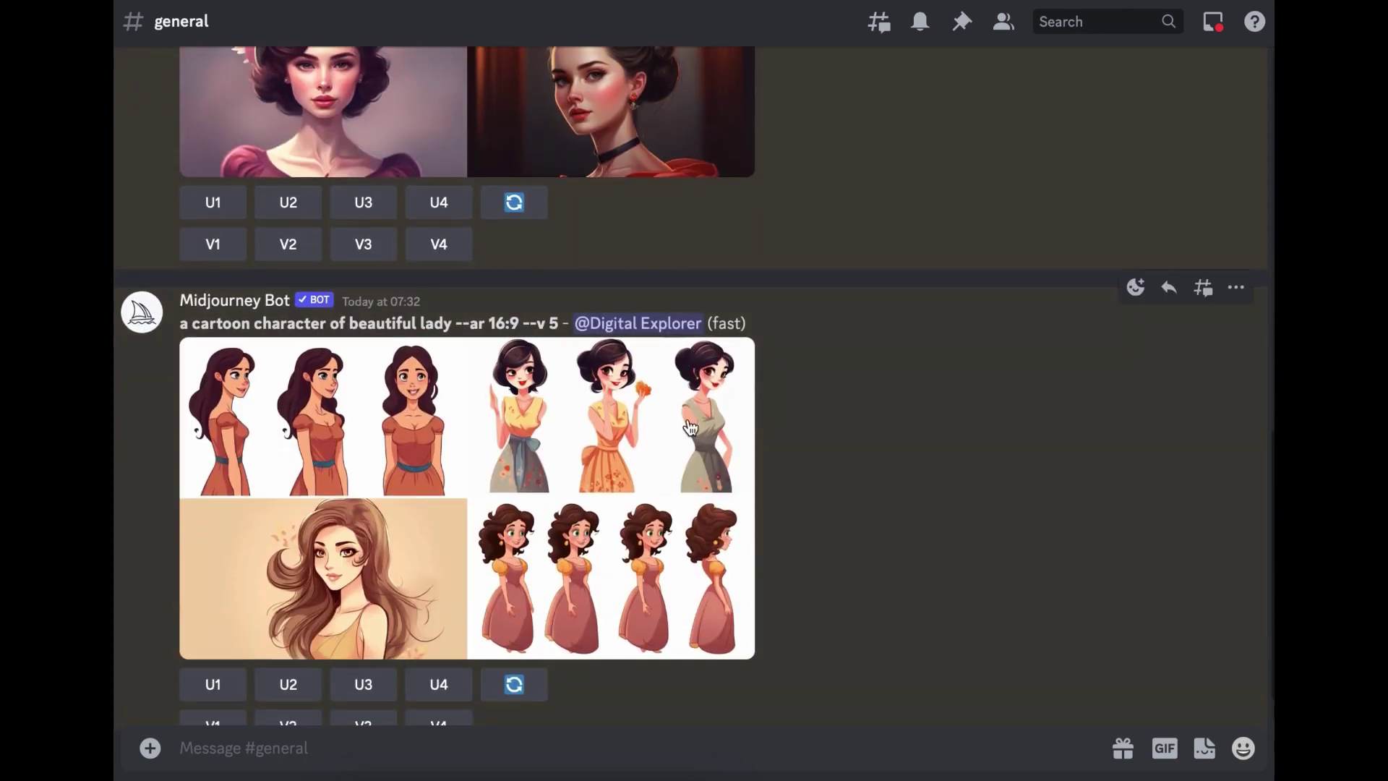
pyautogui.click(475, 421)
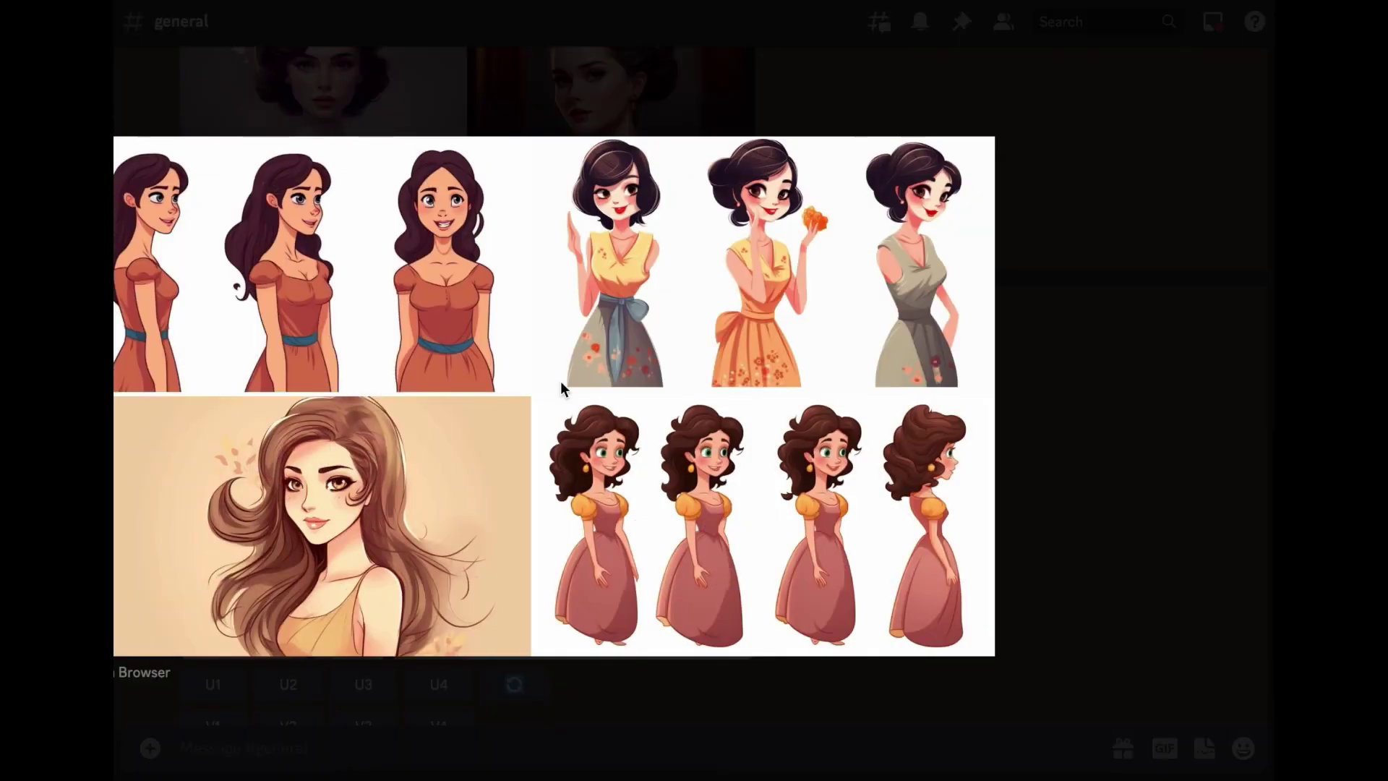
pyautogui.click(1144, 282)
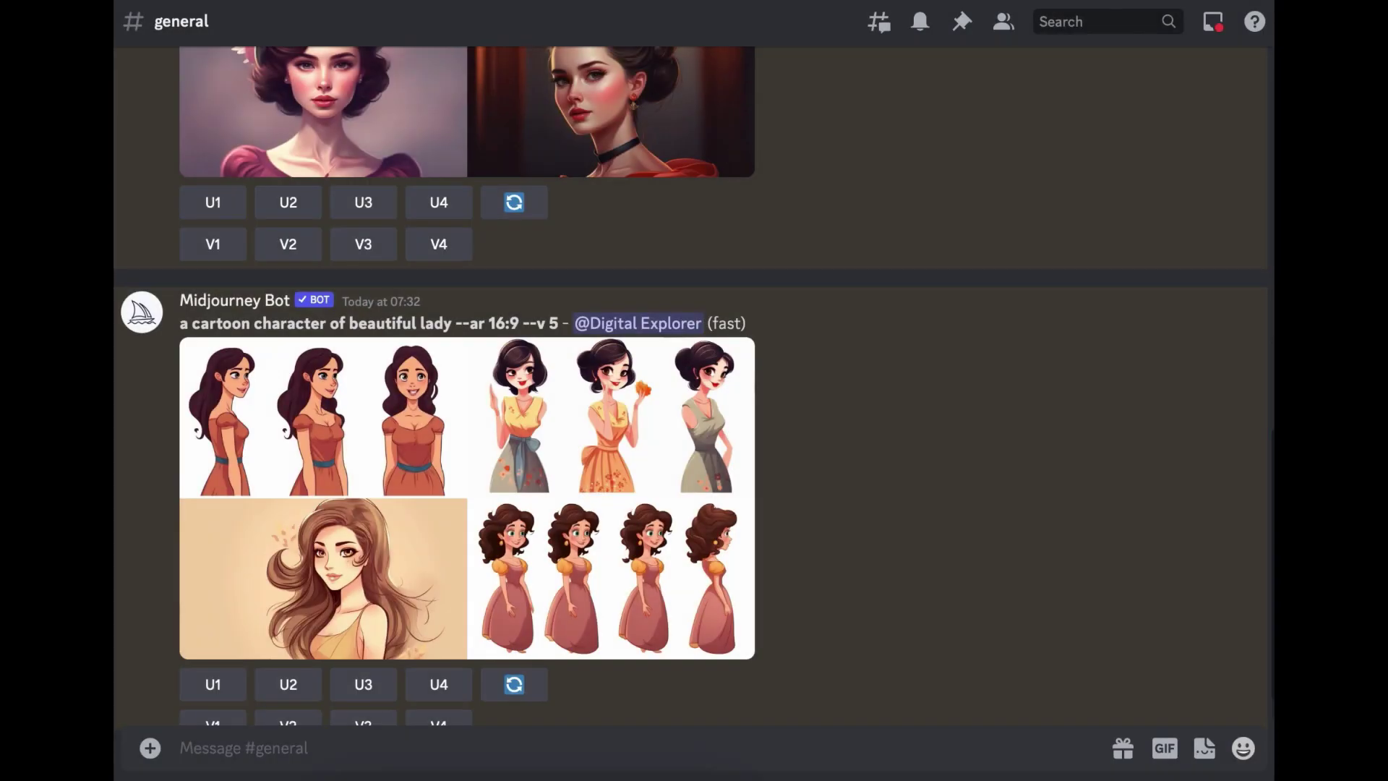
pyautogui.scroll(1, 690, 386)
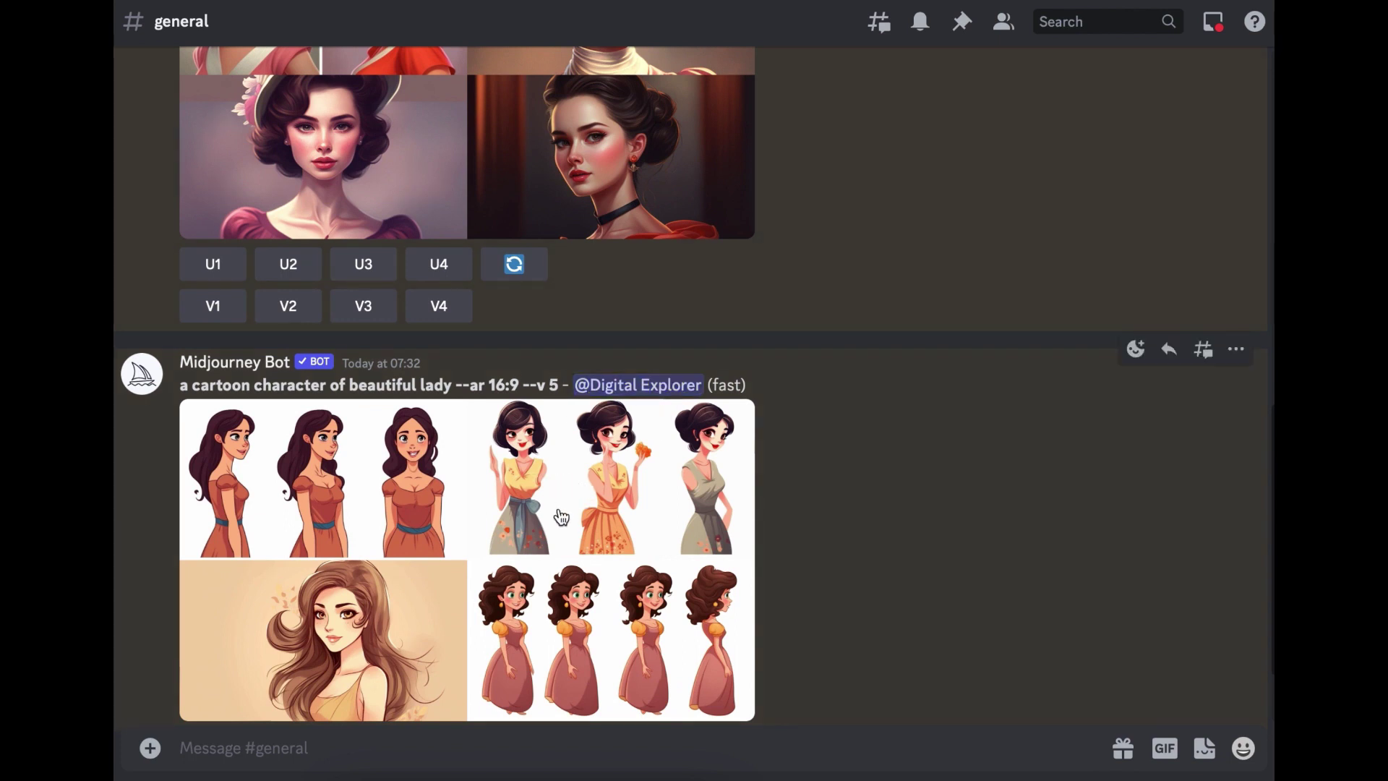
pyautogui.scroll(4, 326, 249)
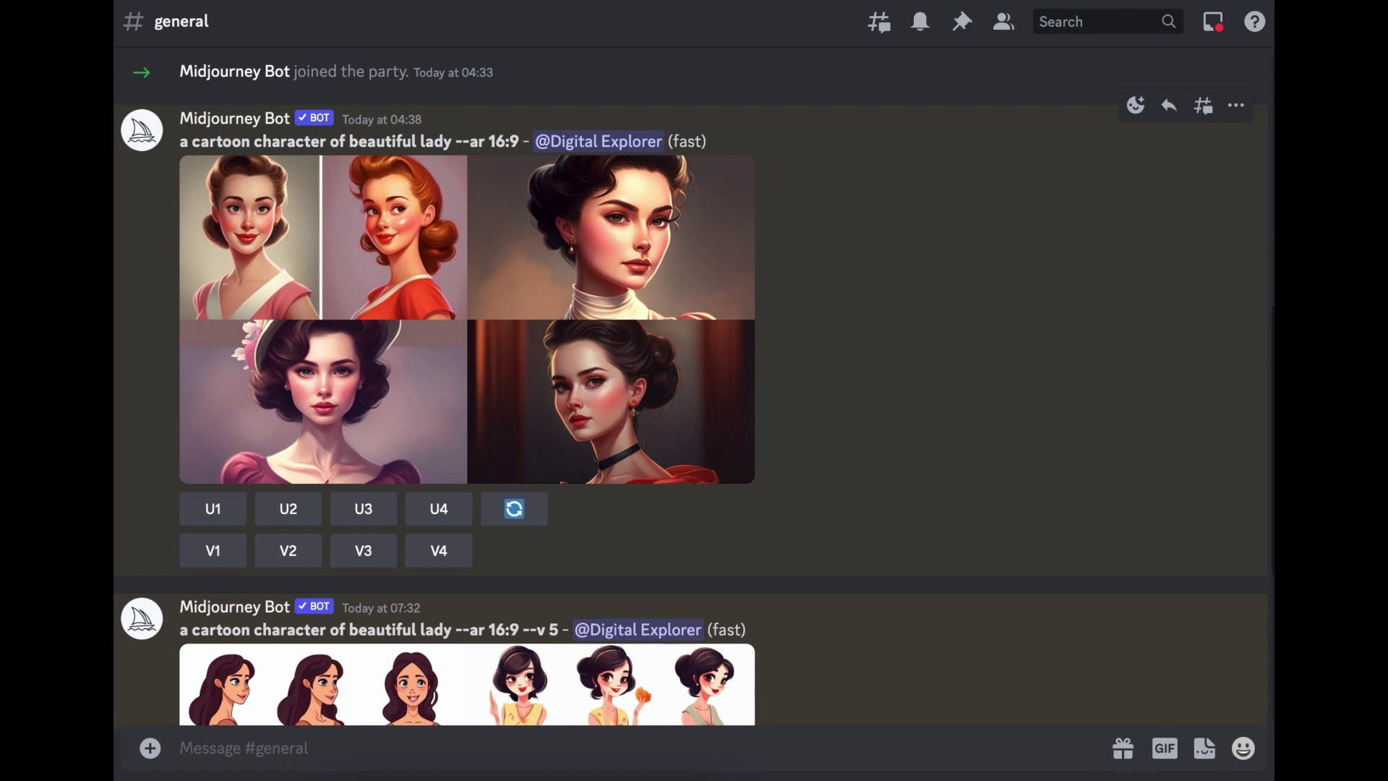
pyautogui.scroll(-5, 375, 536)
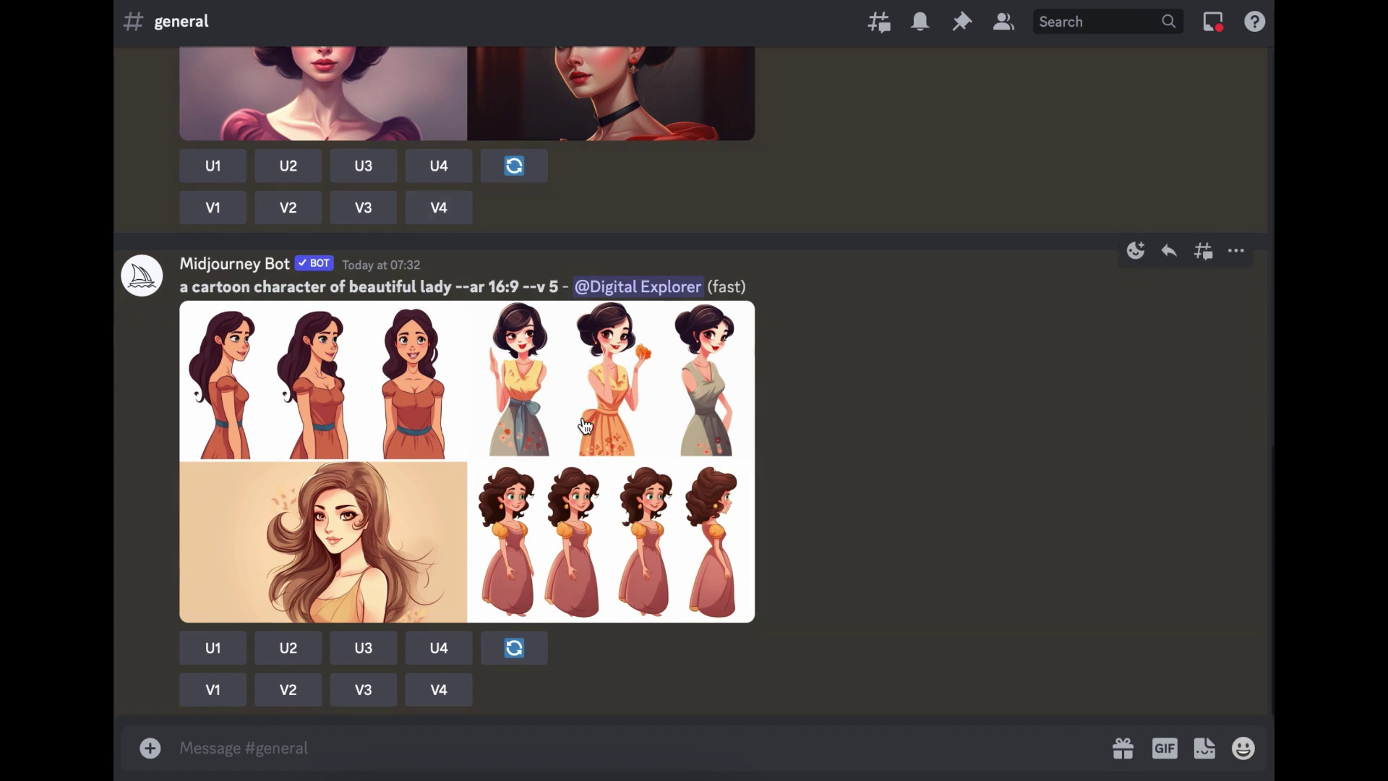
# Reroll the '--ar 16:9 --v 5' cartoon lady prompt and preview the new four-image grid.
pyautogui.click(525, 661)
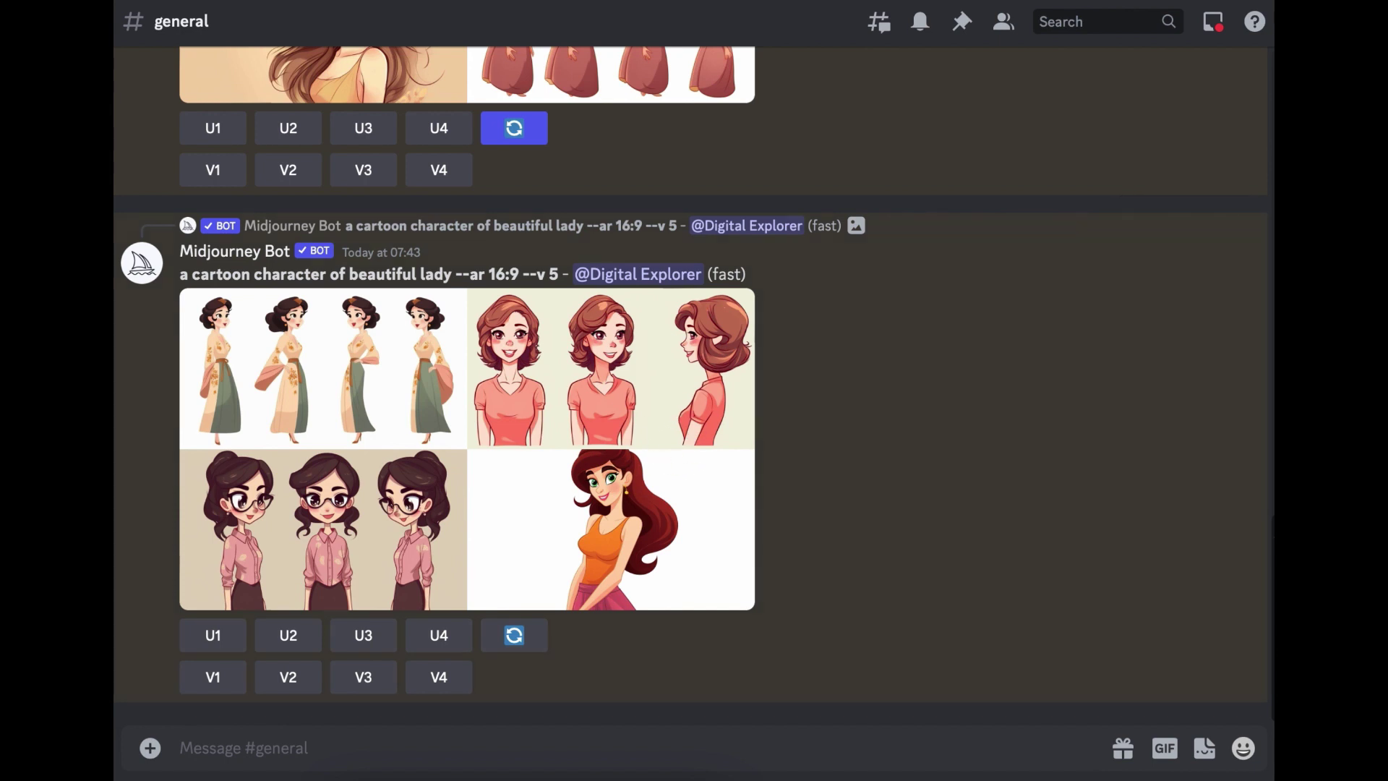
pyautogui.scroll(5, 690, 387)
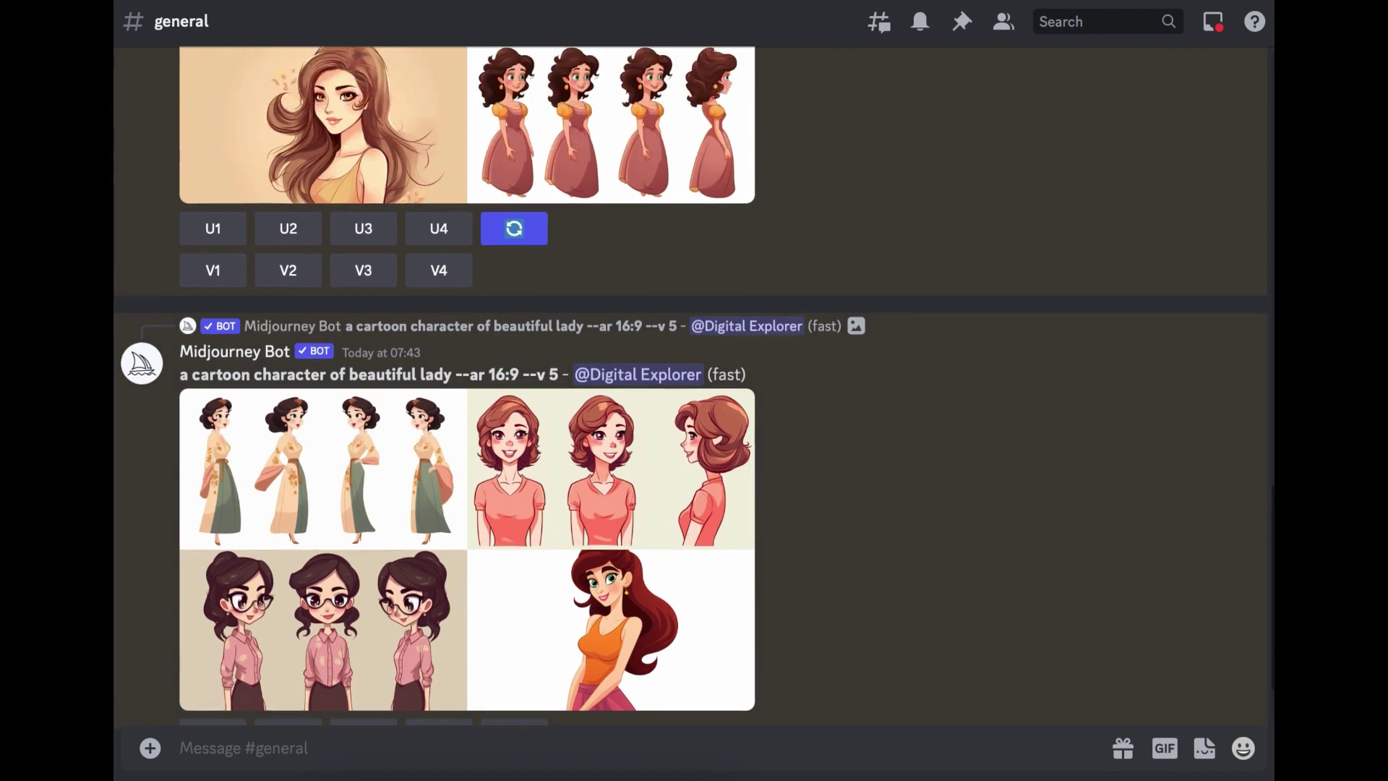
pyautogui.scroll(-5, 691, 386)
pyautogui.scroll(-1, 859, 409)
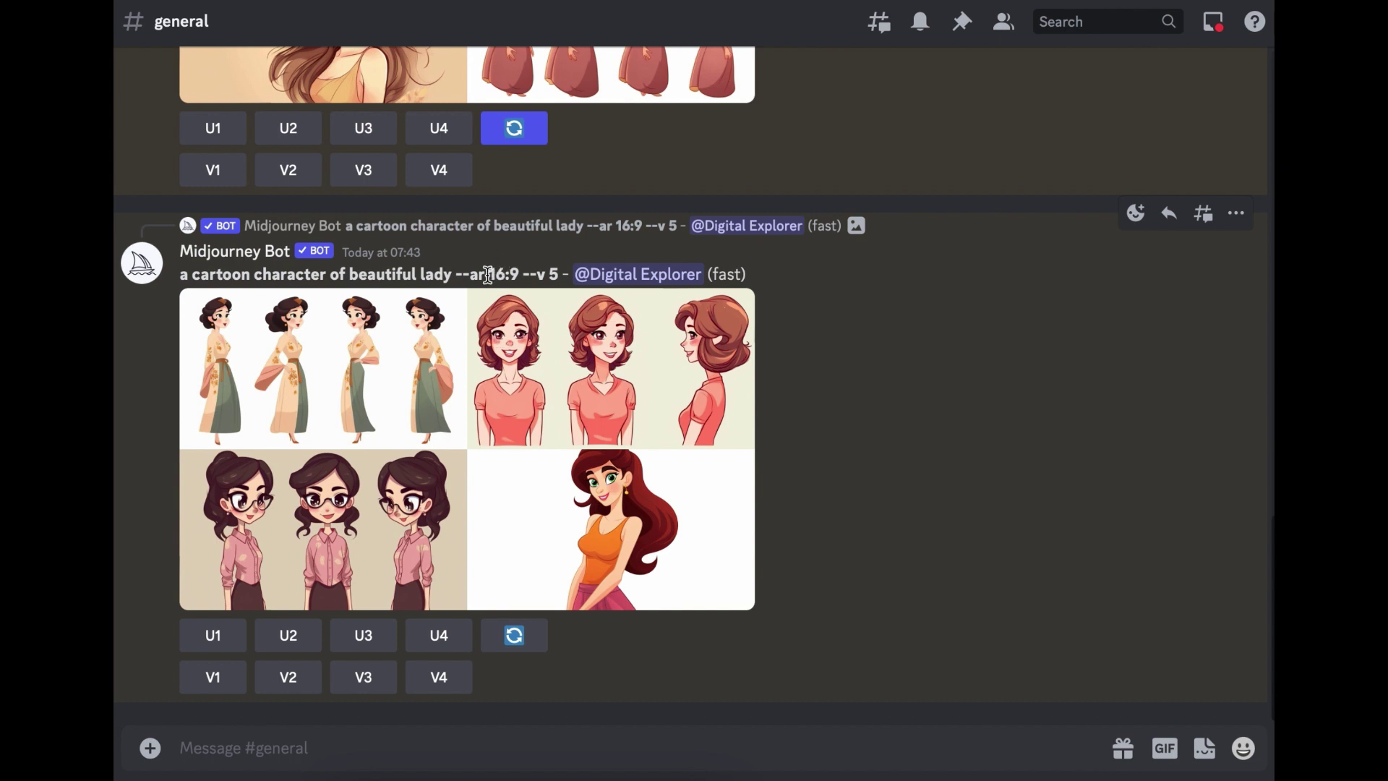
pyautogui.moveTo(492, 277); pyautogui.dragTo(523, 276)
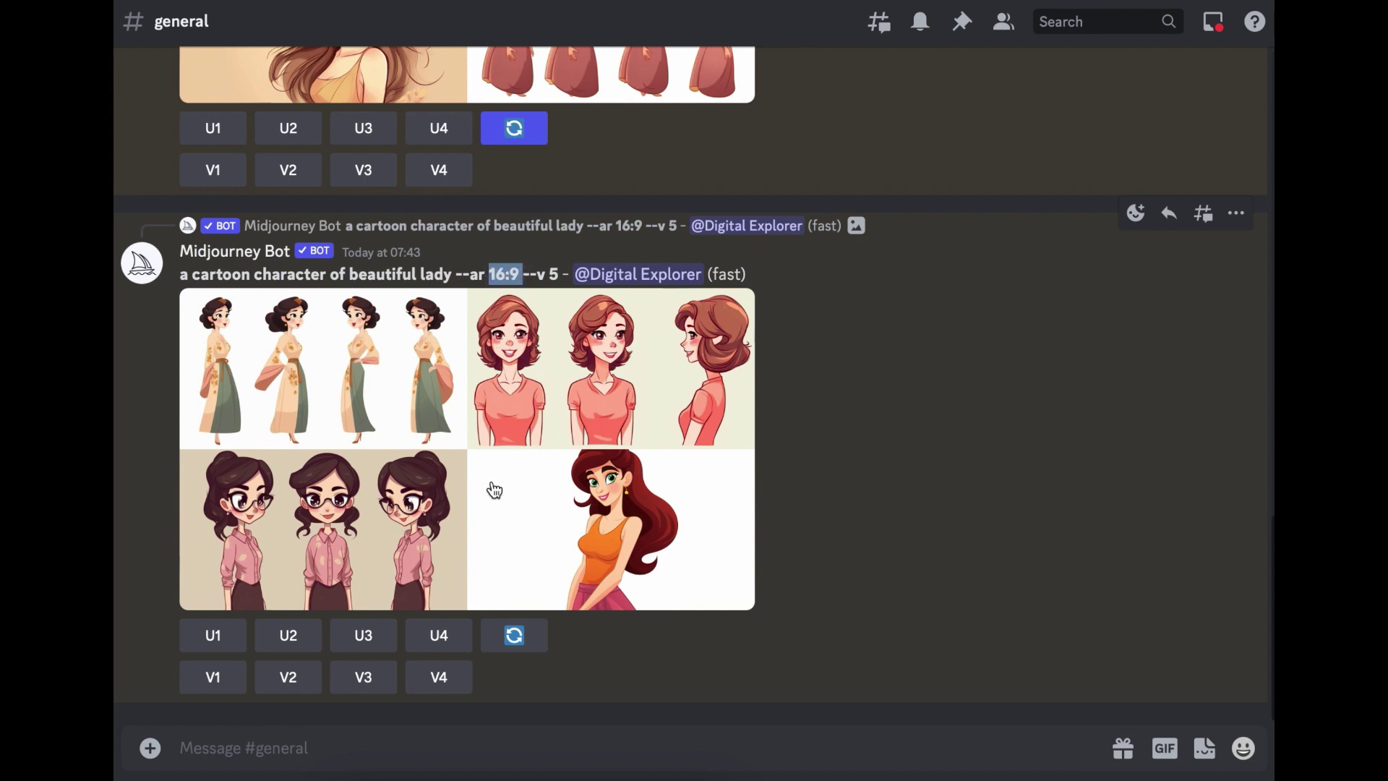
pyautogui.click(736, 450)
pyautogui.press('Escape')
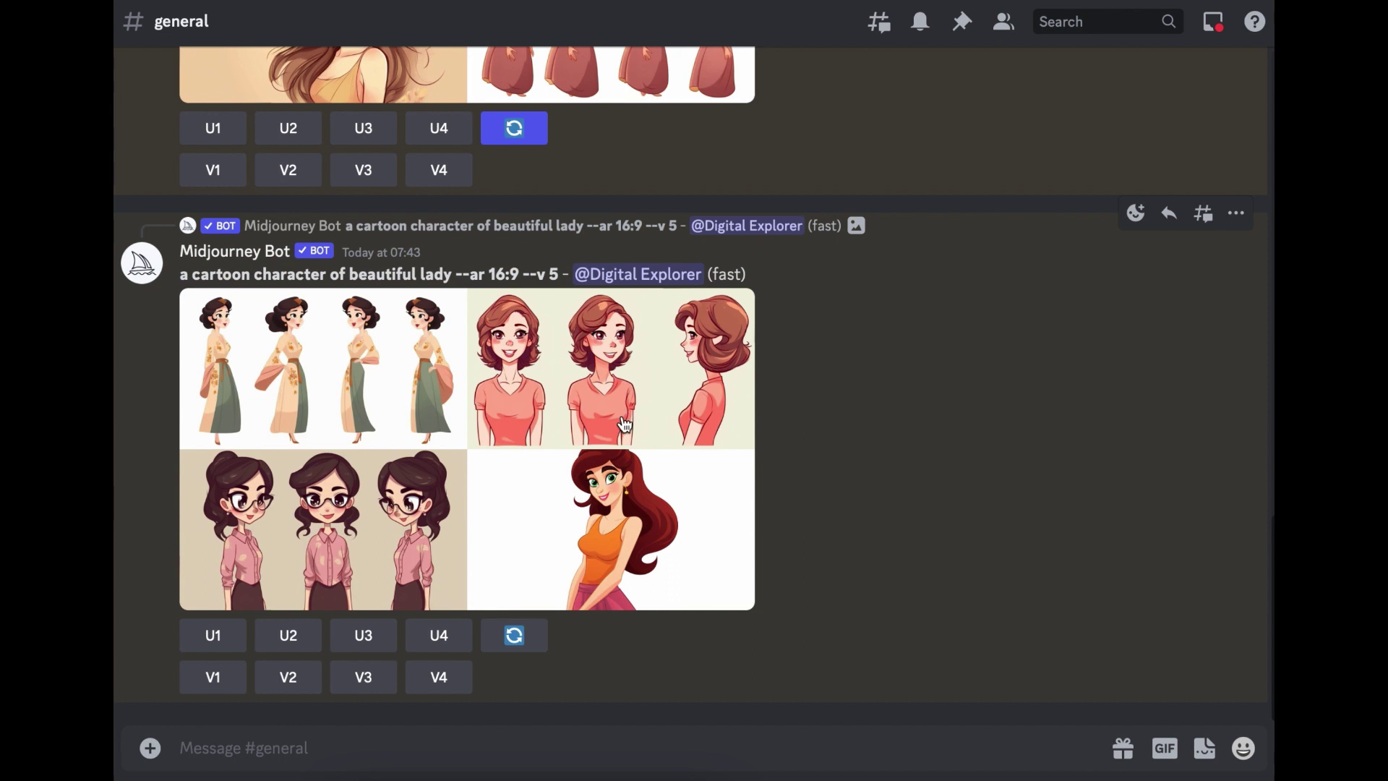
# Bring up the Midjourney personal settings with the /settings command.
pyautogui.click(546, 755)
pyautogui.write('/')
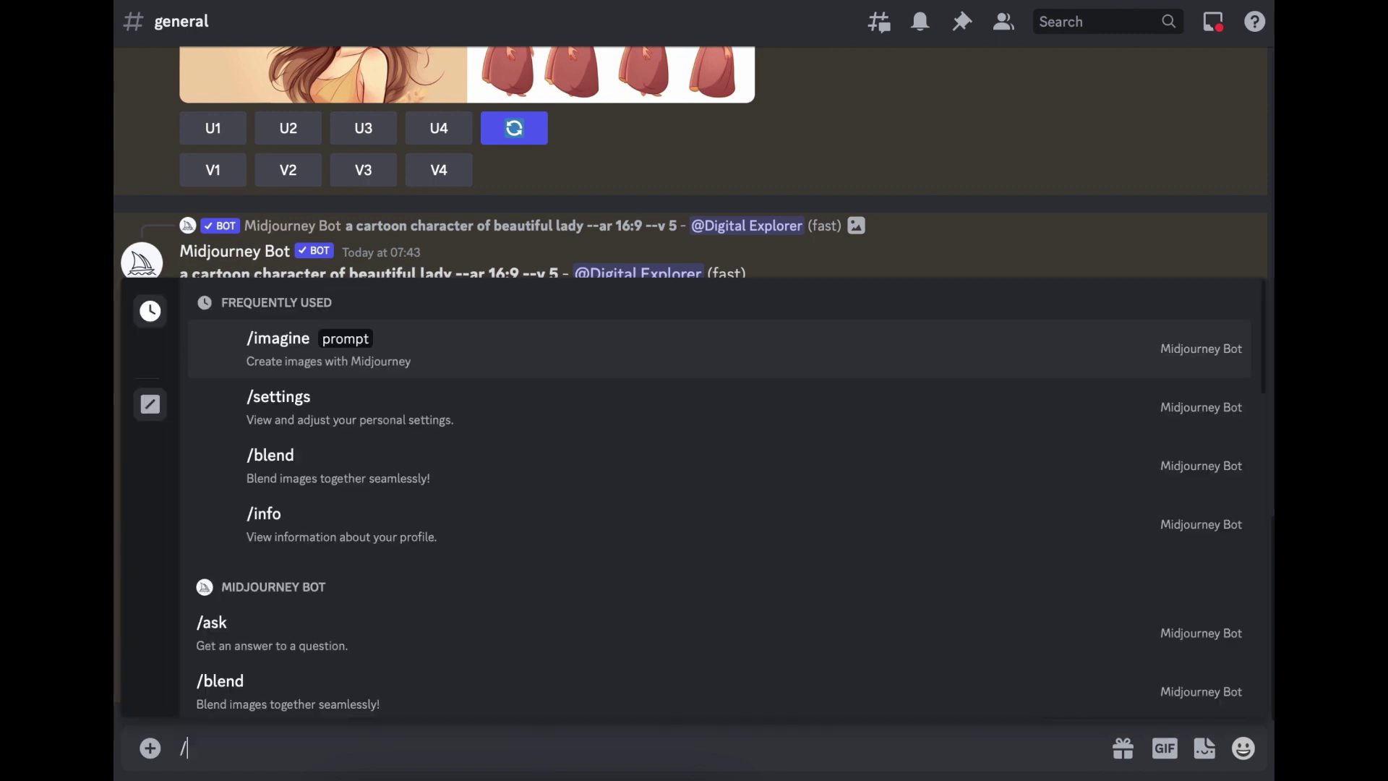
pyautogui.write('se')
pyautogui.press('BackSpace')
pyautogui.press('BackSpace')
pyautogui.press('BackSpace')
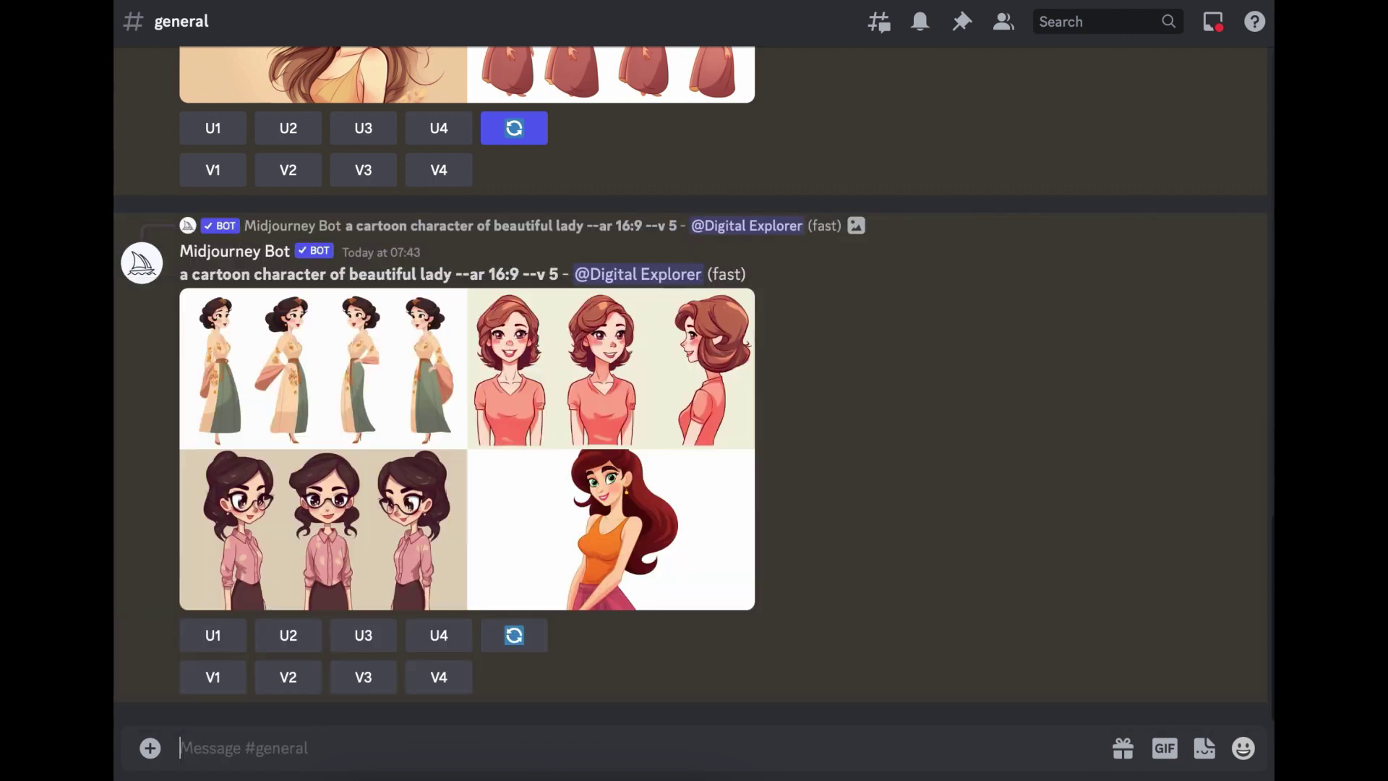
pyautogui.write('/settings')
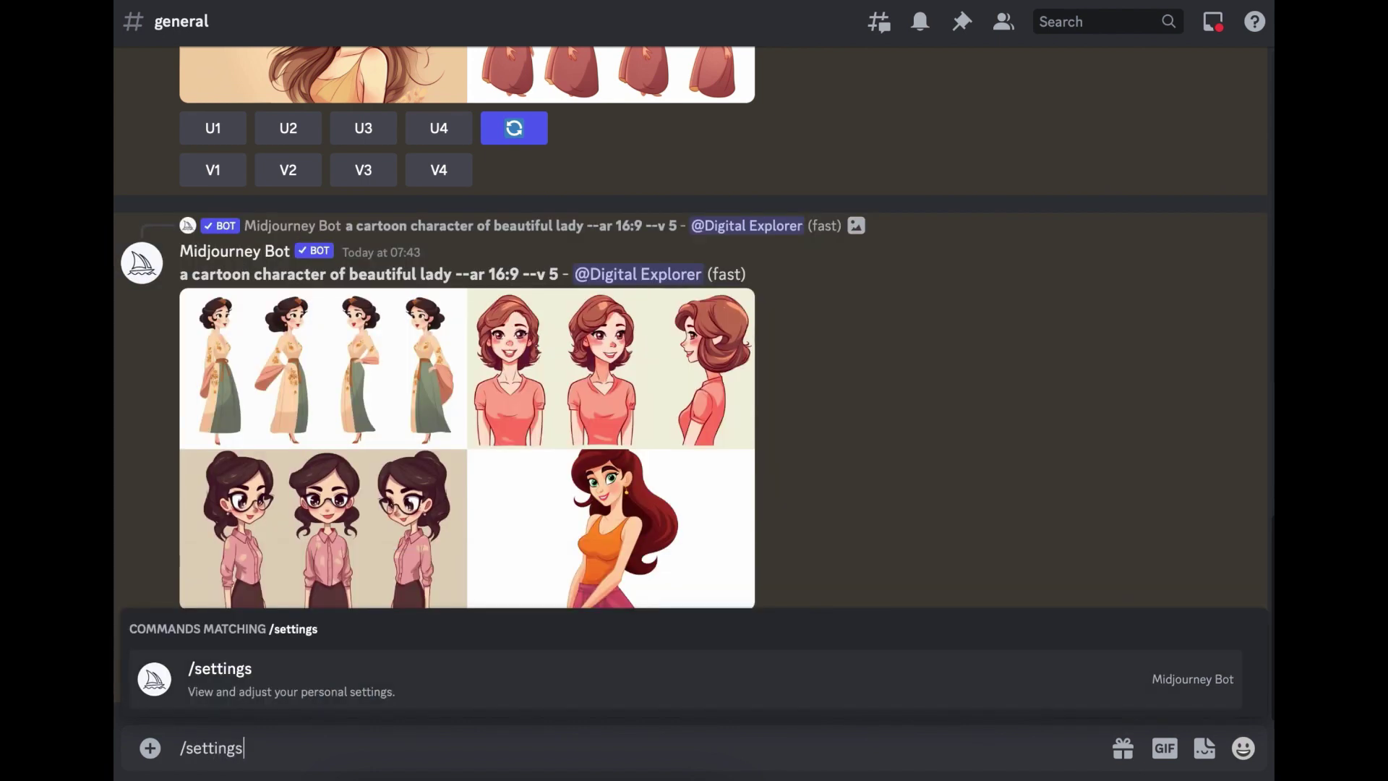
pyautogui.press('Return')
pyautogui.press('Return')
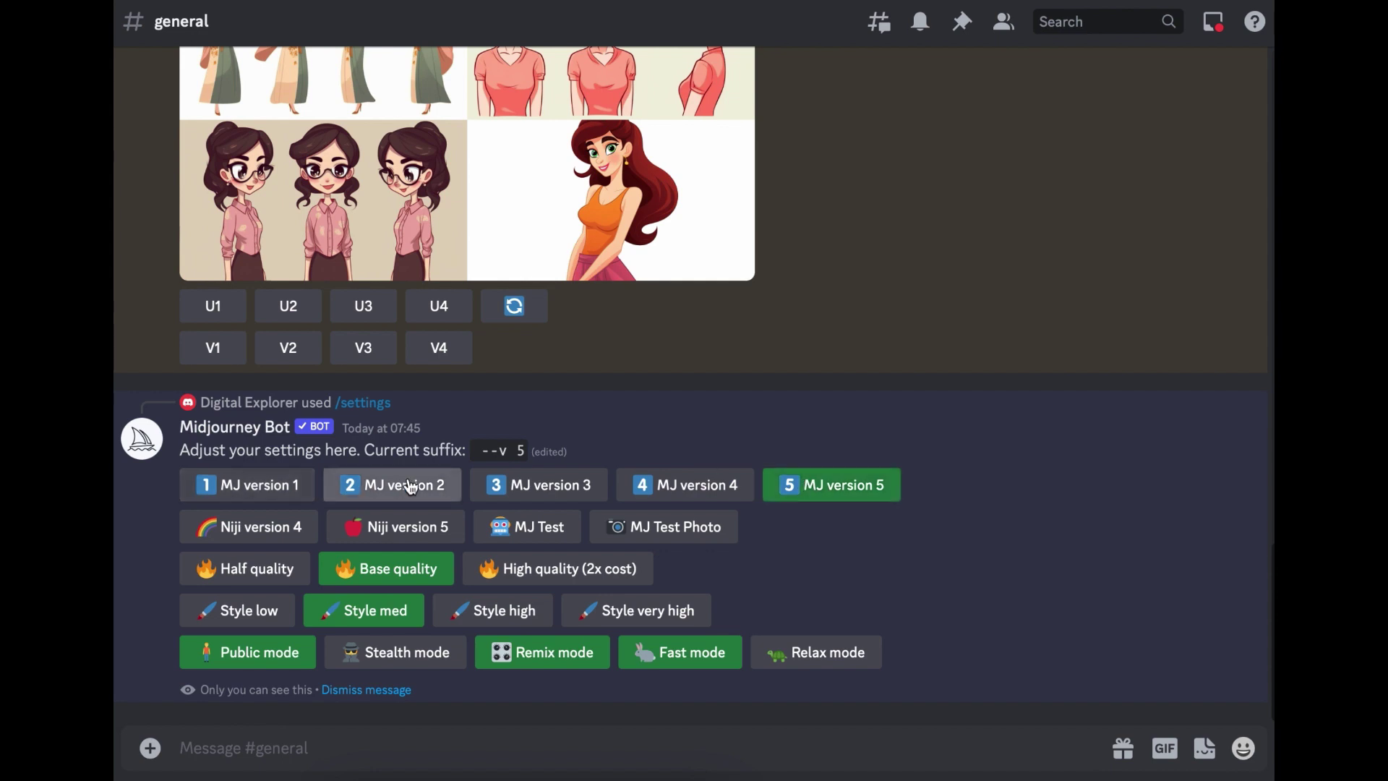
# Set the model to MJ version 5, try Relax mode, then return to Fast mode.
pyautogui.click(294, 494)
pyautogui.click(827, 491)
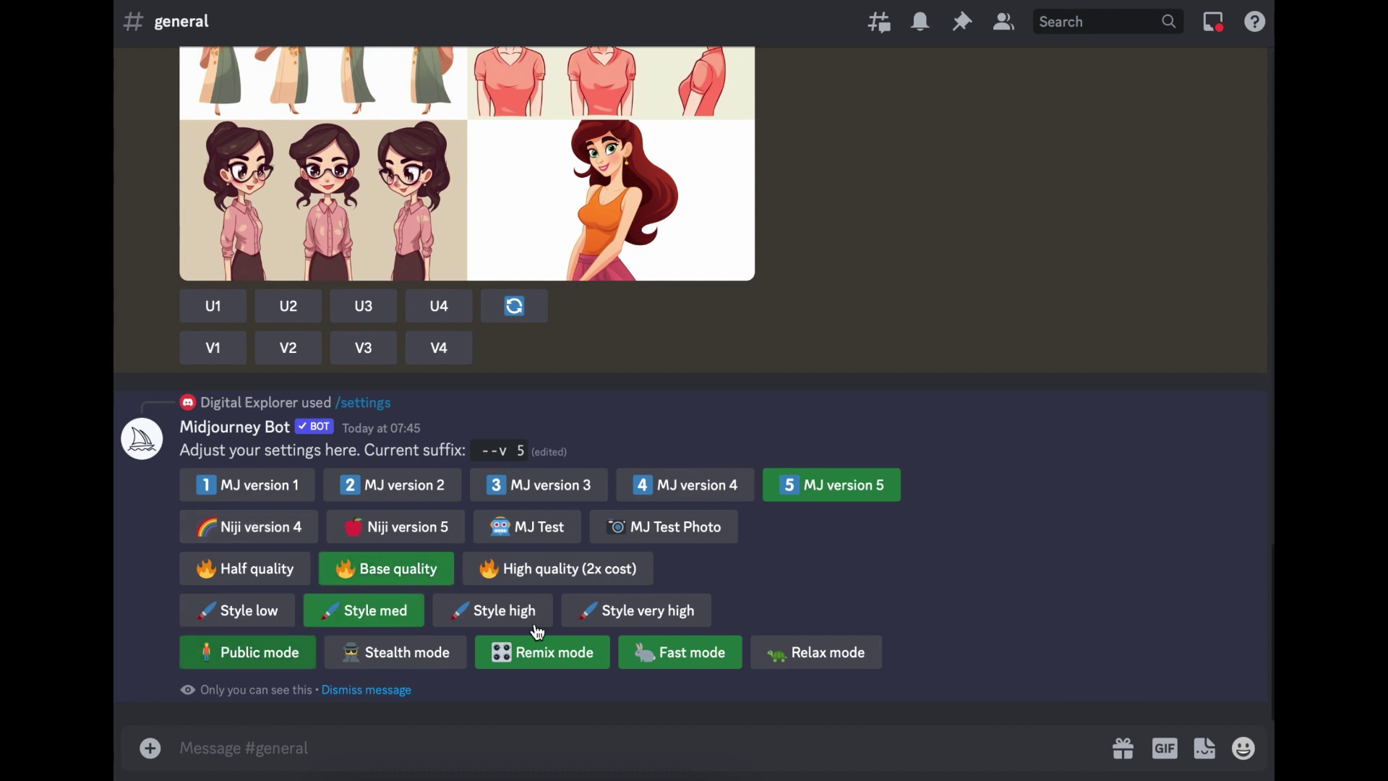
pyautogui.click(791, 658)
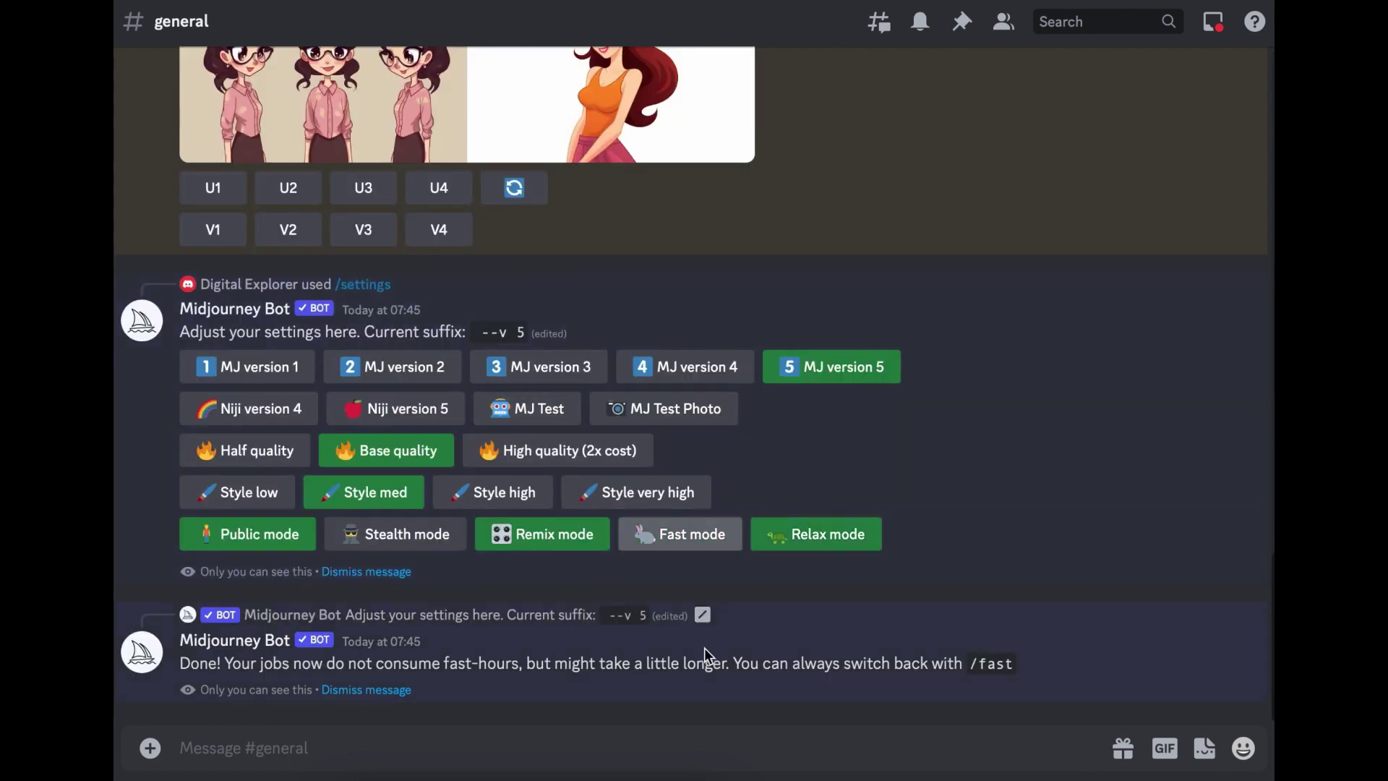
pyautogui.click(626, 539)
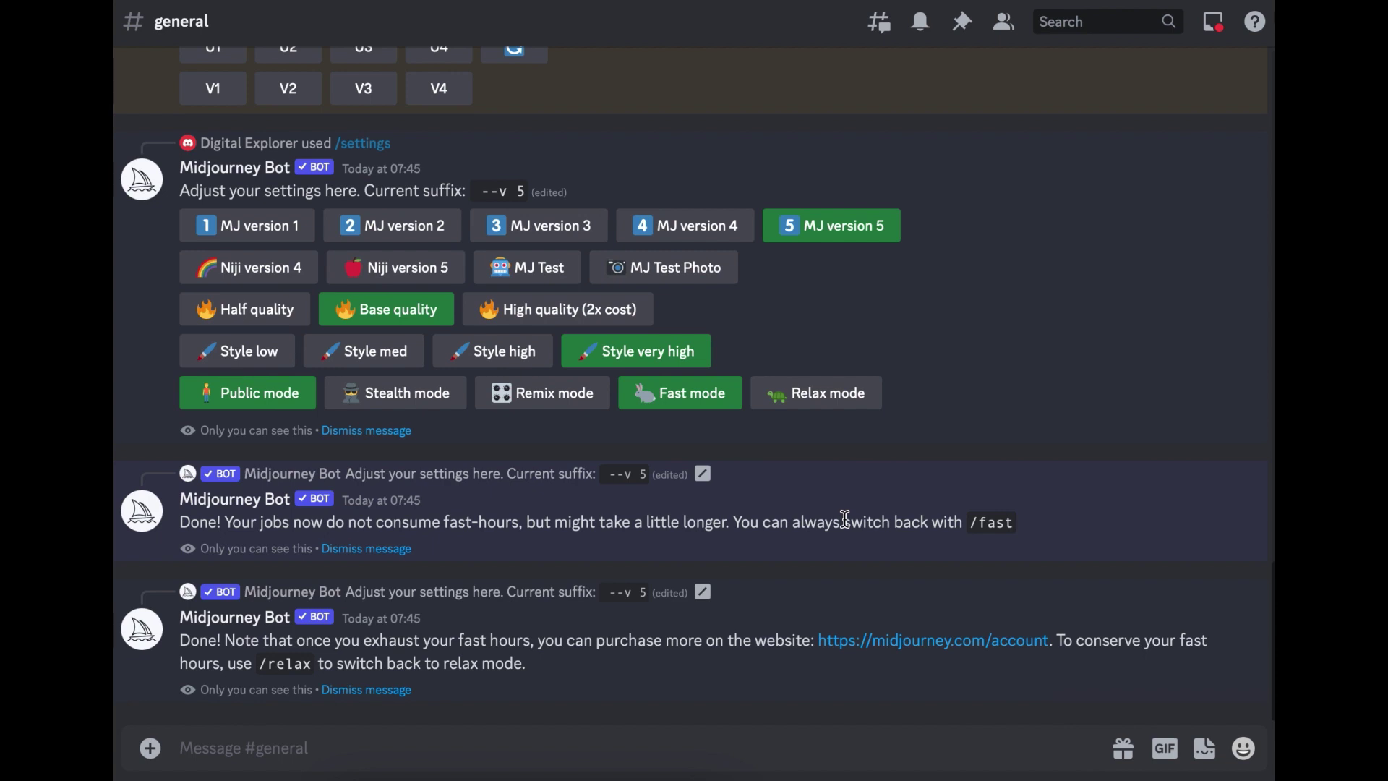
# Send /info to show the Standard subscription, Fast mode and 6.74/15.0 fast hours left.
pyautogui.click(511, 753)
pyautogui.write('/')
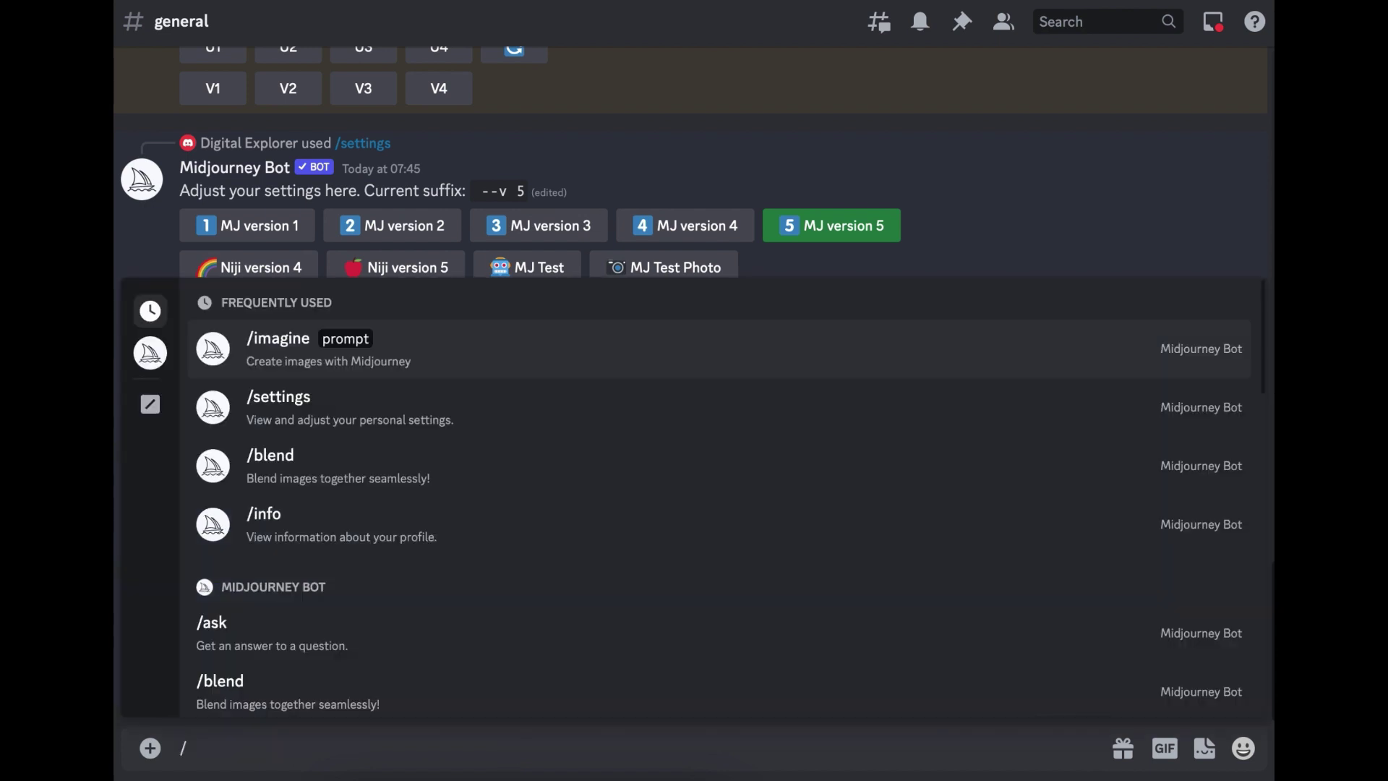
pyautogui.write('info')
pyautogui.press('Return')
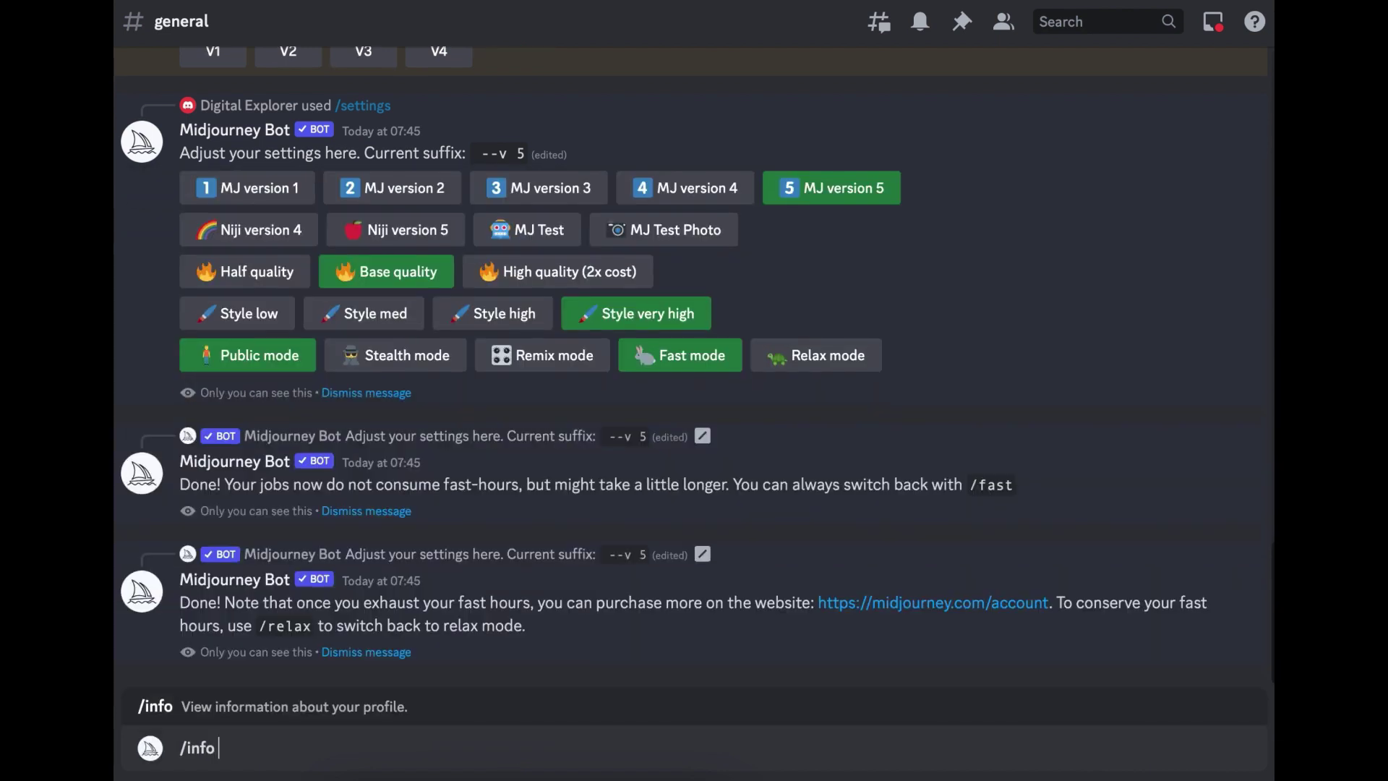
pyautogui.press('Return')
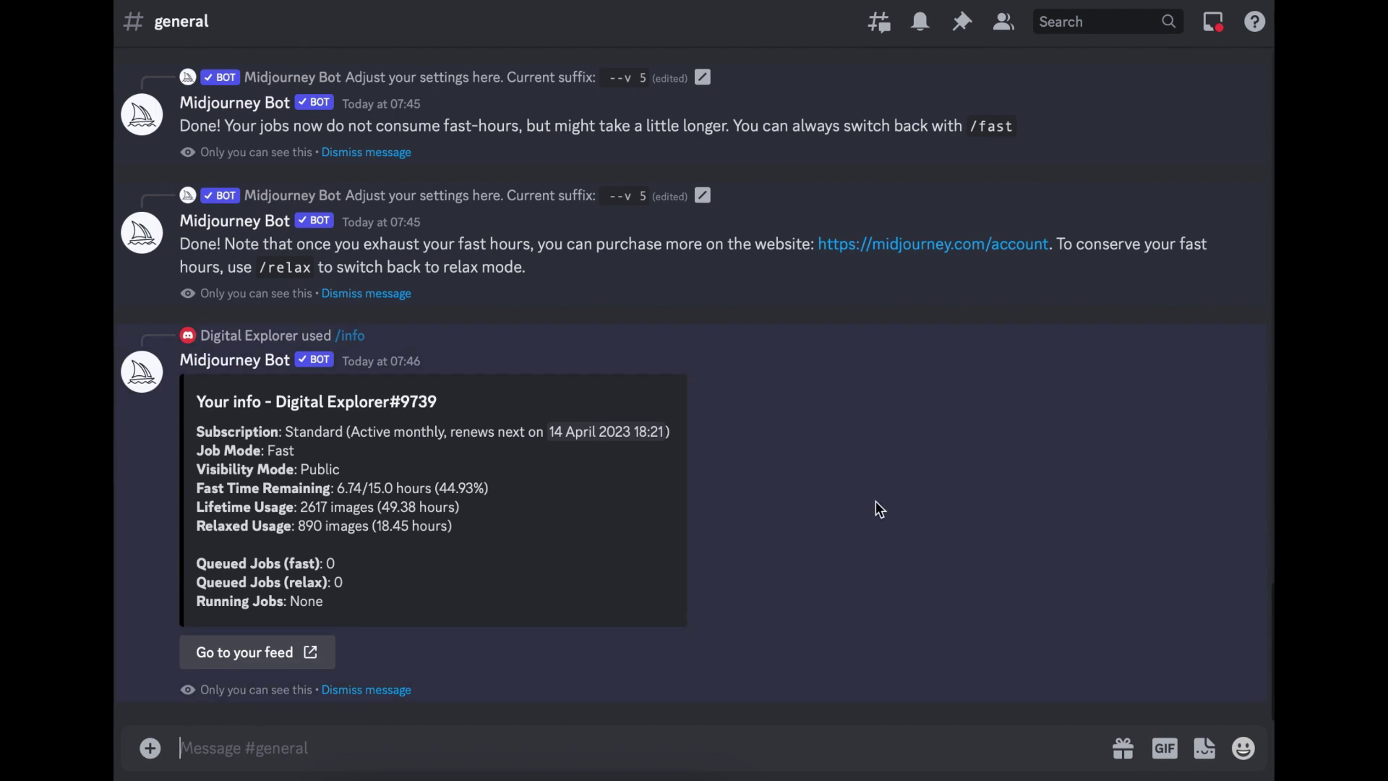